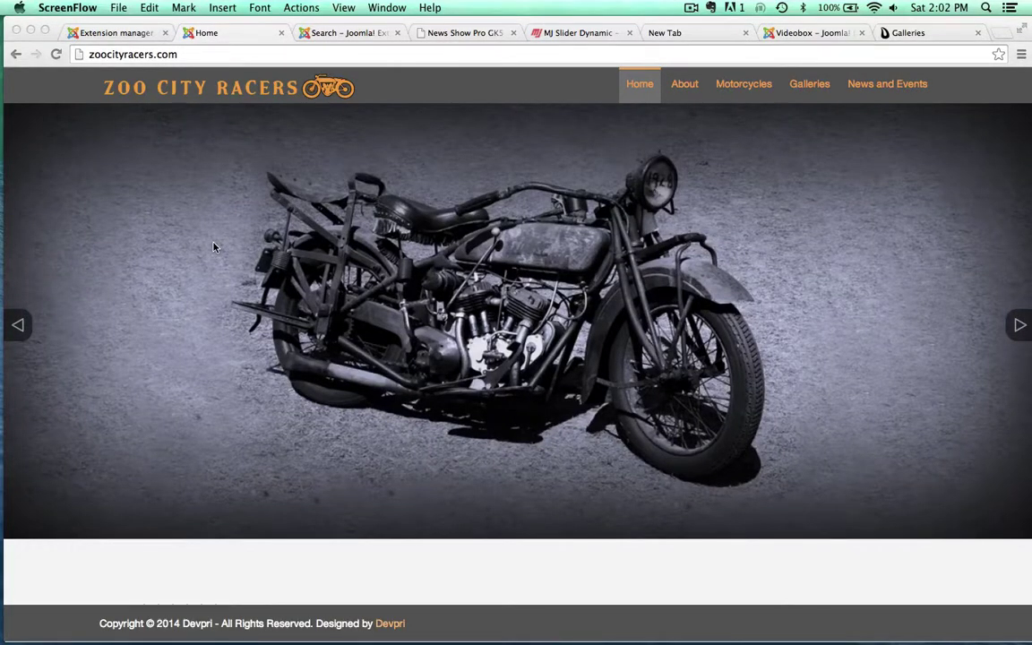
# Step: Bring the Zoo City Racers site forward and look over the Motorcycles page
pyautogui.click(740, 90)
pyautogui.click(740, 84)
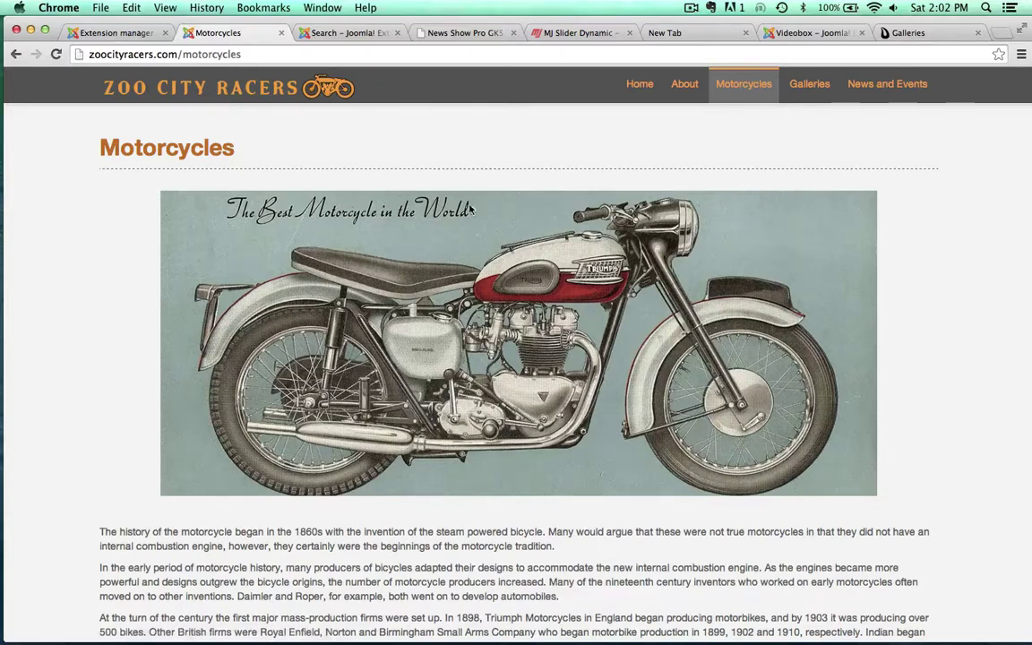
pyautogui.scroll(-3, 462, 180)
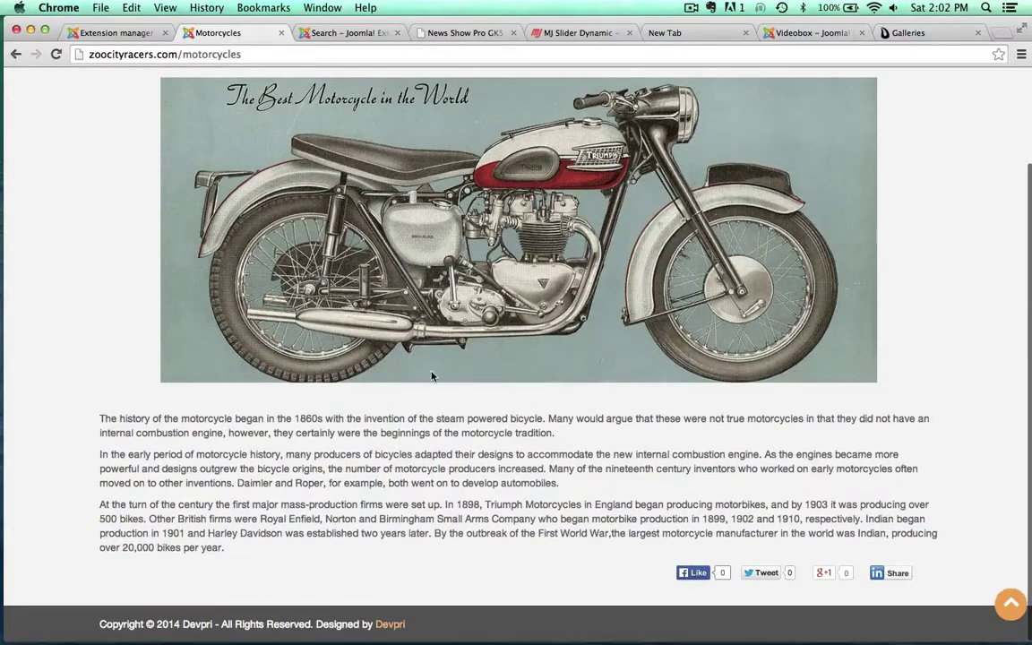
pyautogui.scroll(3, 422, 507)
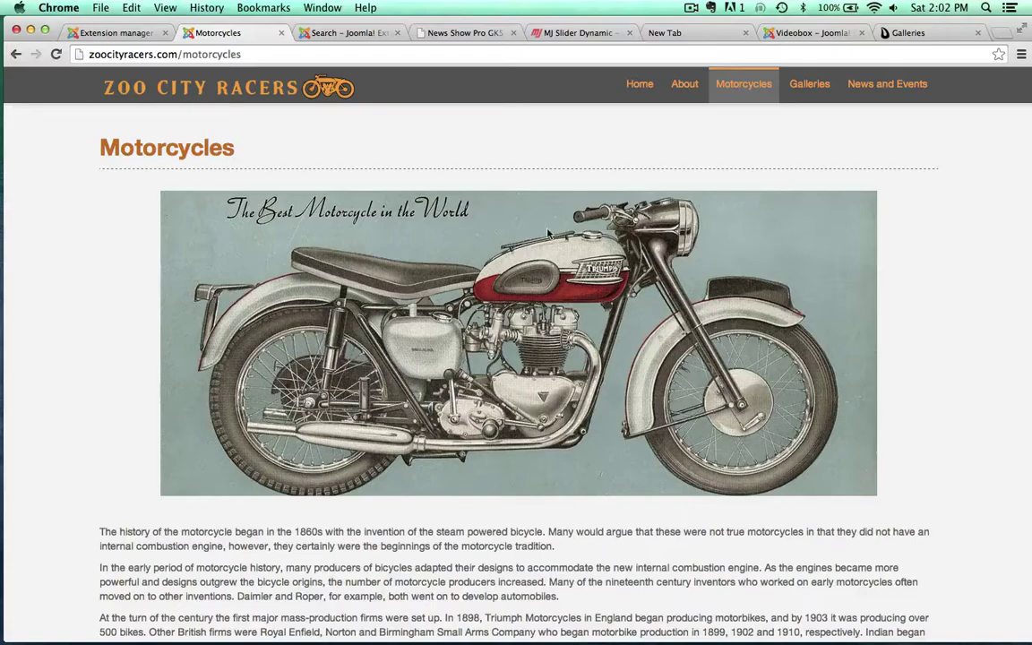
# Step: Visit the News and Events page, then browse the Galleries page
pyautogui.click(861, 85)
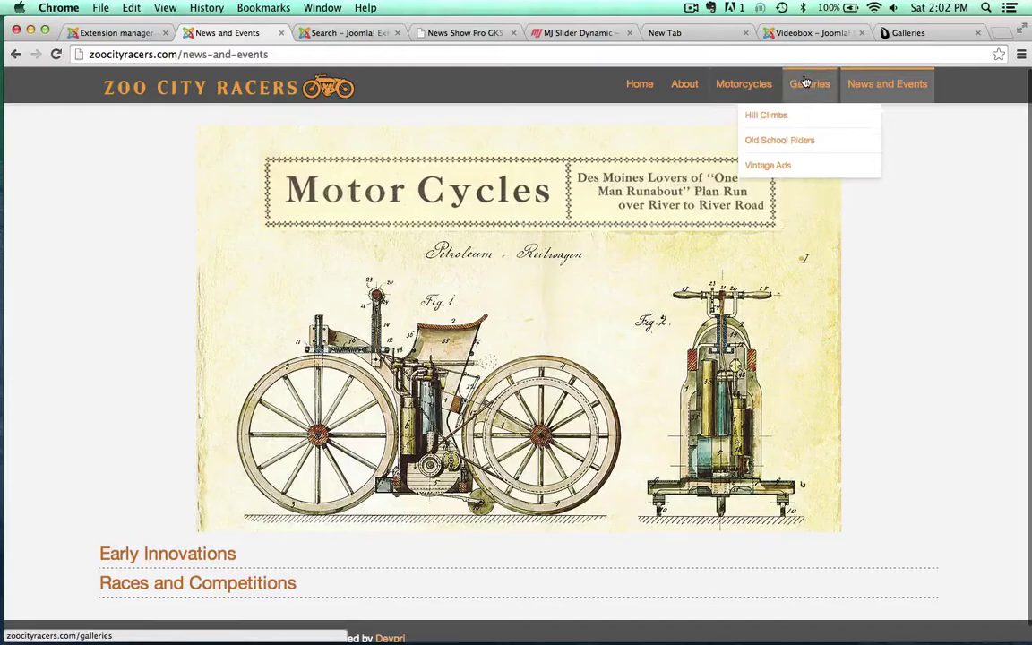
pyautogui.click(806, 82)
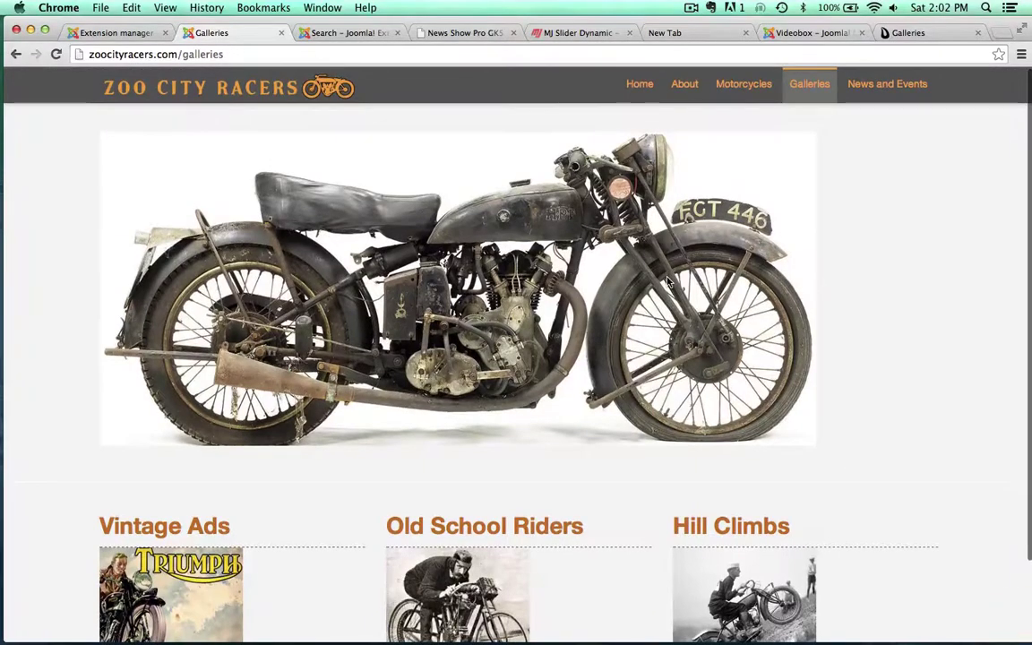
pyautogui.scroll(-2, 216, 345)
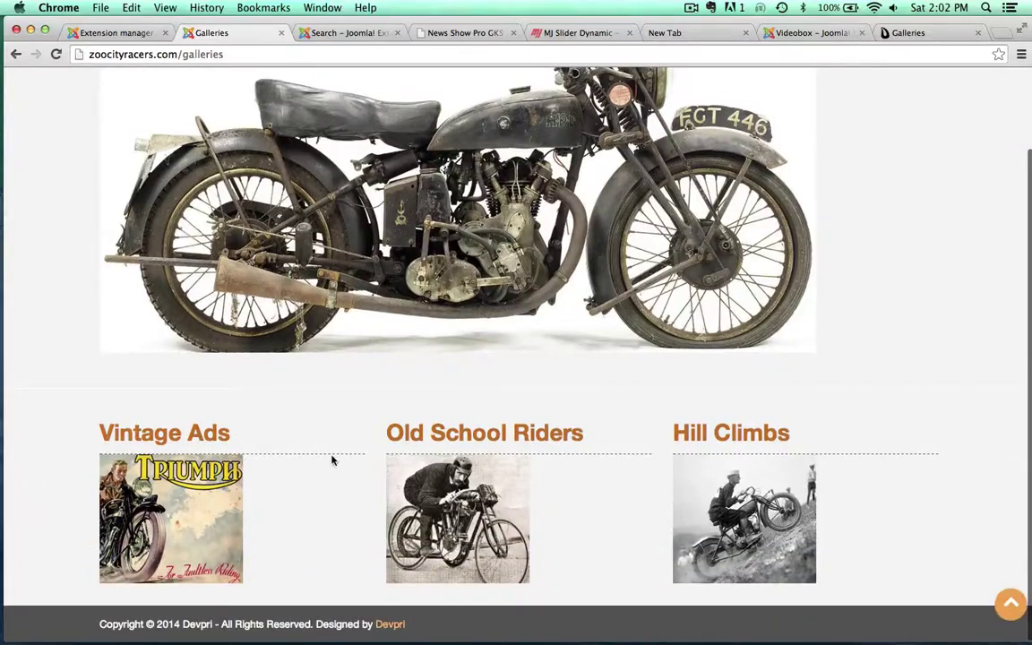
pyautogui.click(504, 435)
pyautogui.scroll(2, 884, 315)
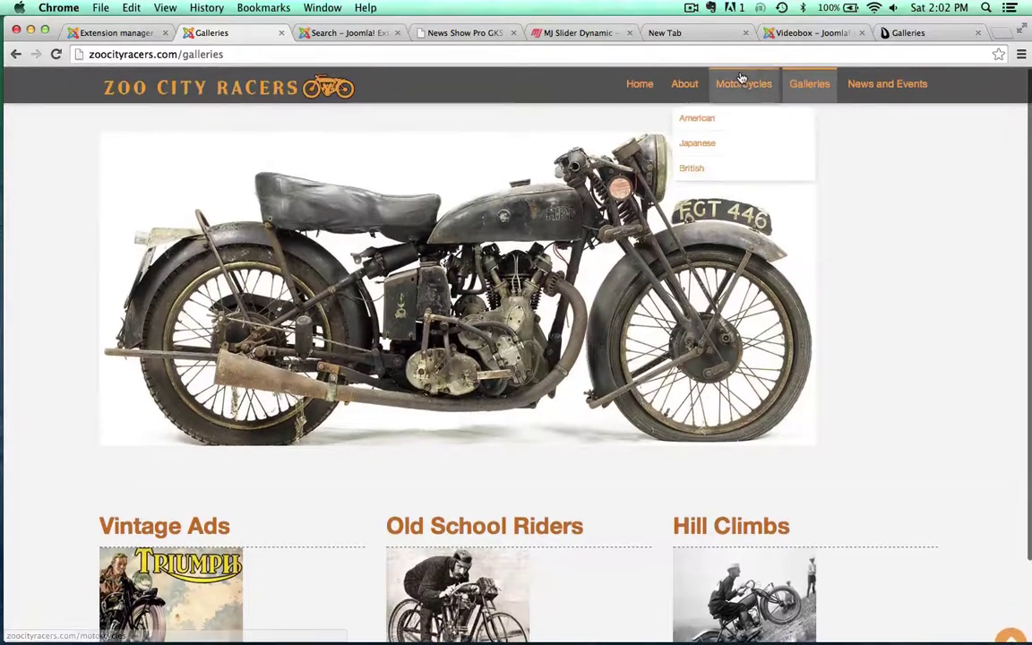
# Step: Return to the Motorcycles page and scroll through its content
pyautogui.click(740, 81)
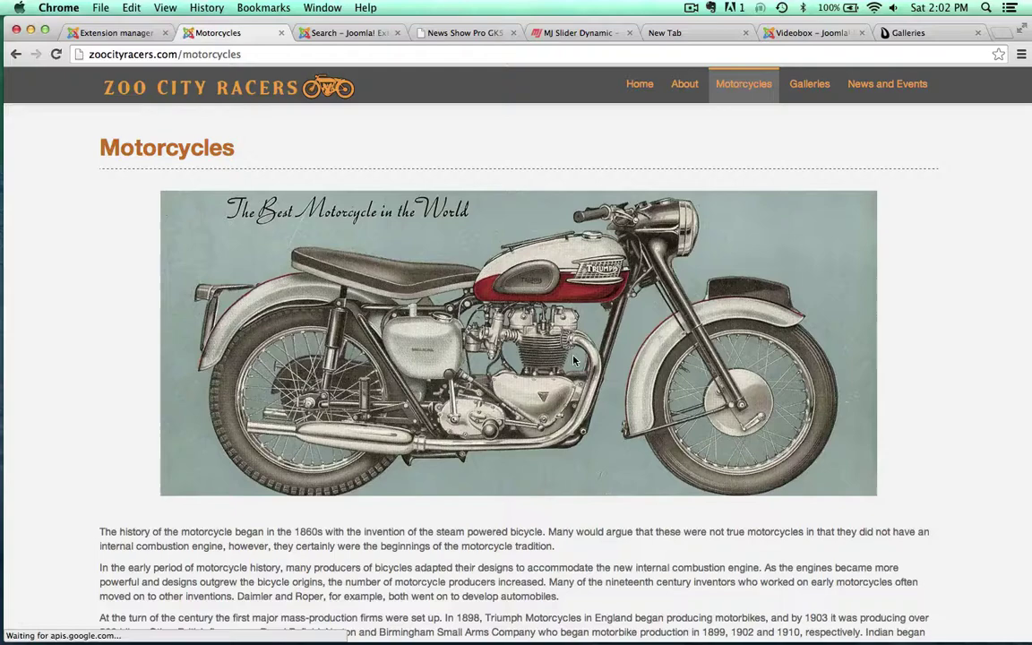
pyautogui.scroll(-1, 575, 360)
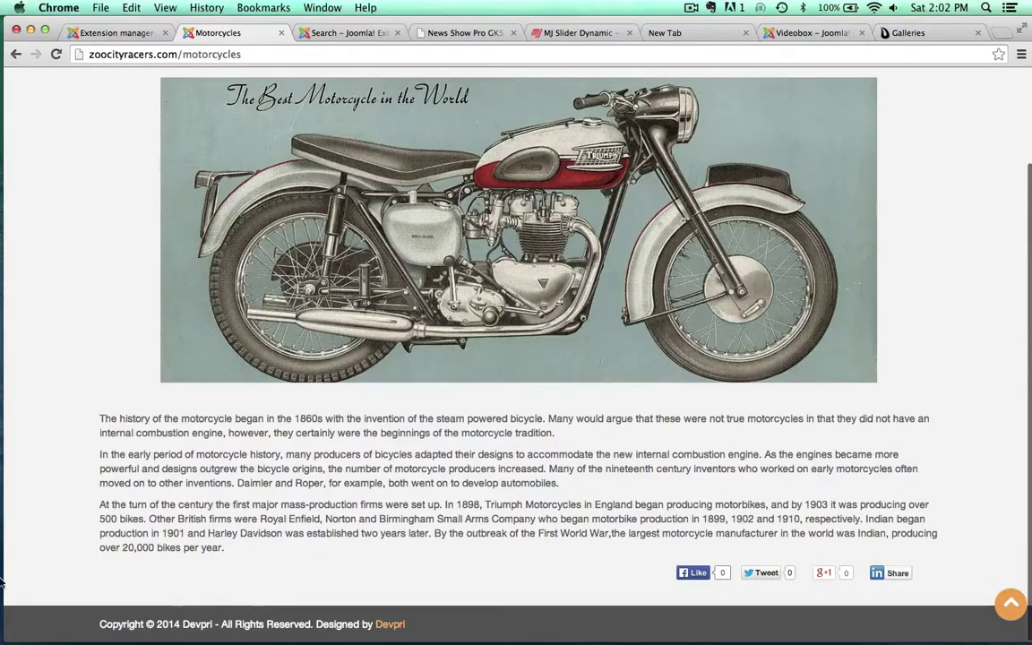
pyautogui.scroll(2, 42, 390)
pyautogui.moveTo(735, 99)
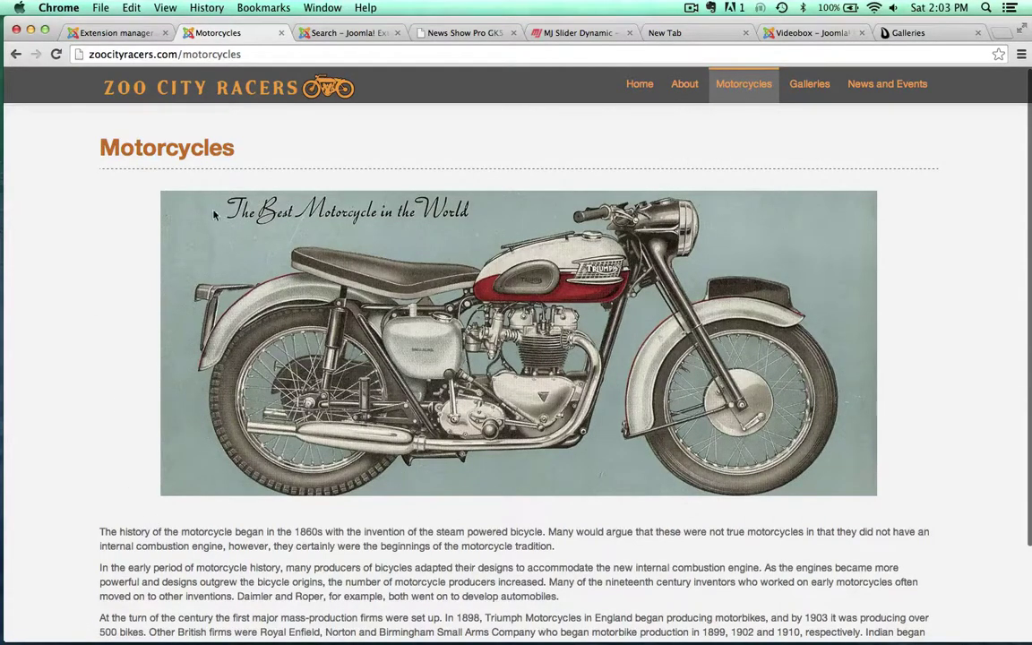
# Step: Look over the Extensions Directory search results for the slider module
pyautogui.click(350, 33)
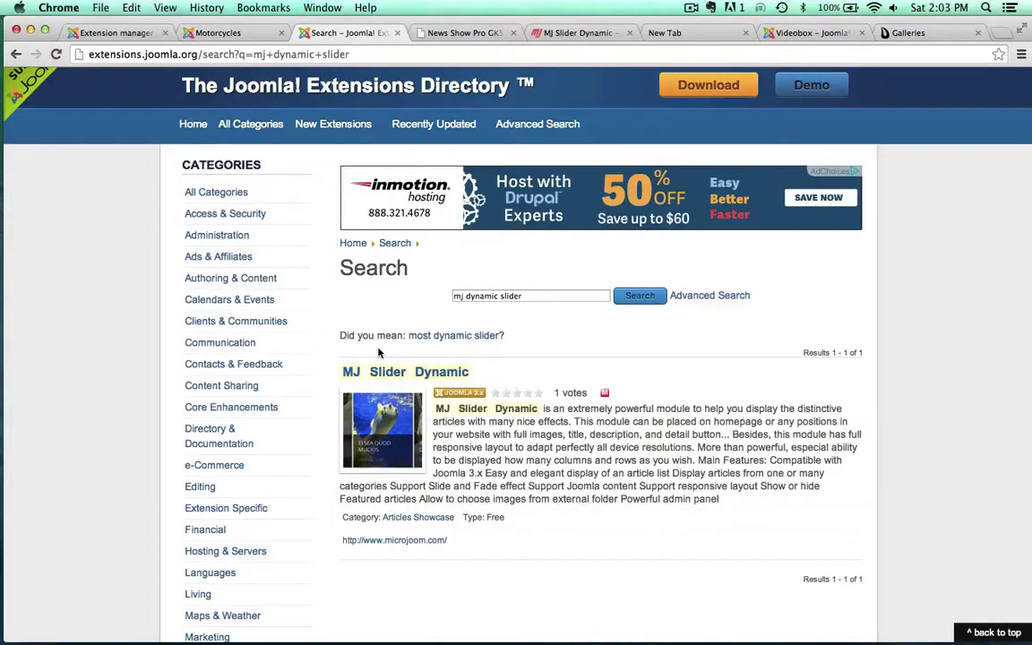
pyautogui.scroll(-1, 387, 283)
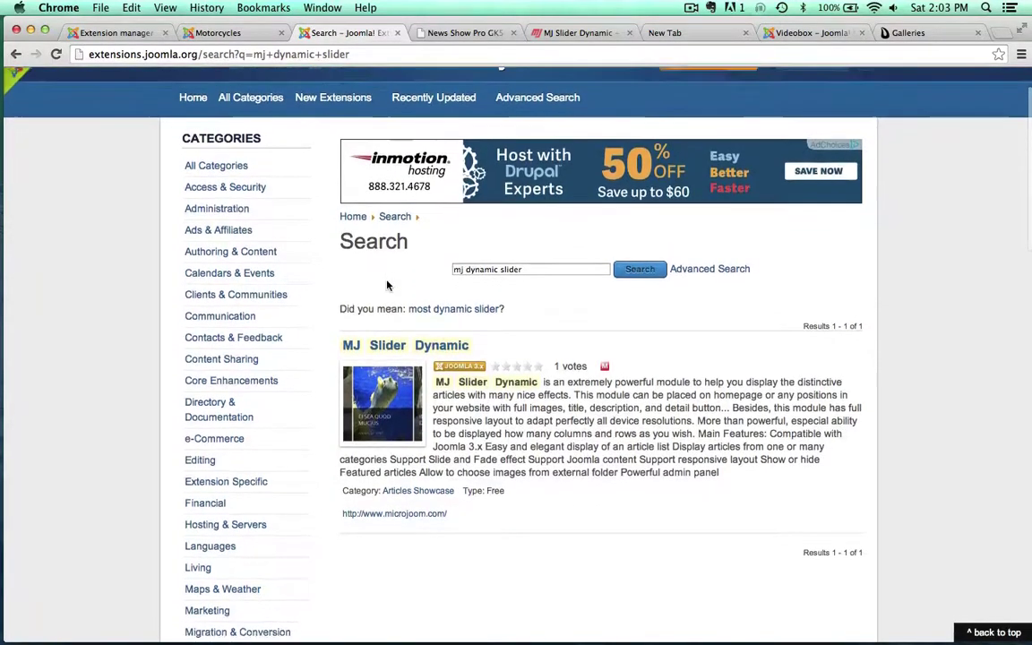
pyautogui.scroll(1, 387, 284)
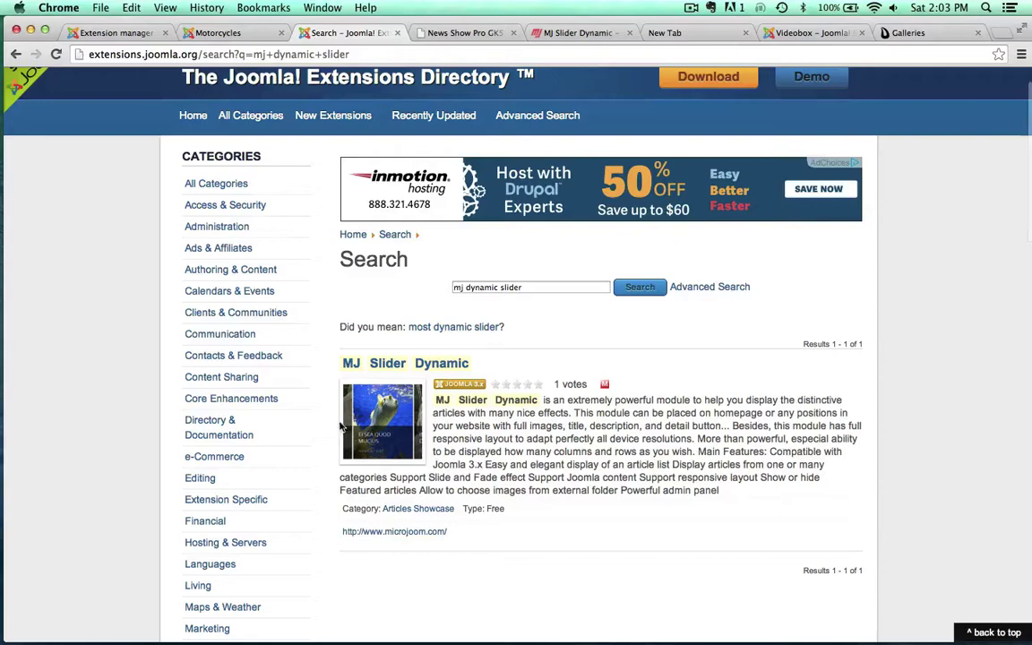
# Step: Review MicroJoom's free MJ Slider Dynamic product page, then return to the Motorcycles page
pyautogui.click(599, 34)
pyautogui.scroll(-1, 446, 255)
pyautogui.scroll(1, 360, 338)
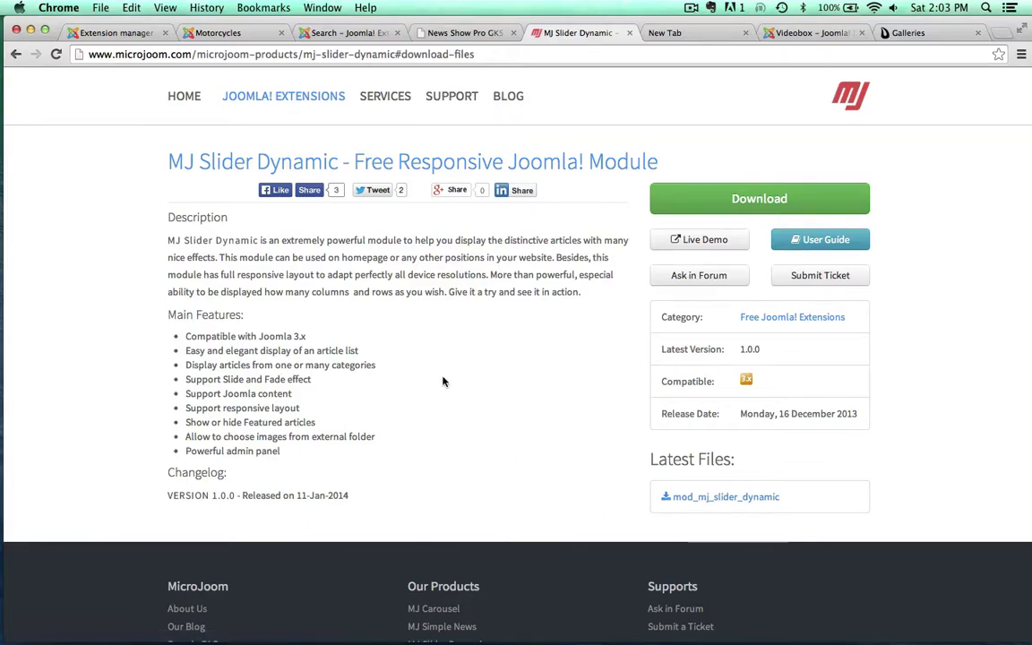
pyautogui.scroll(2, 443, 382)
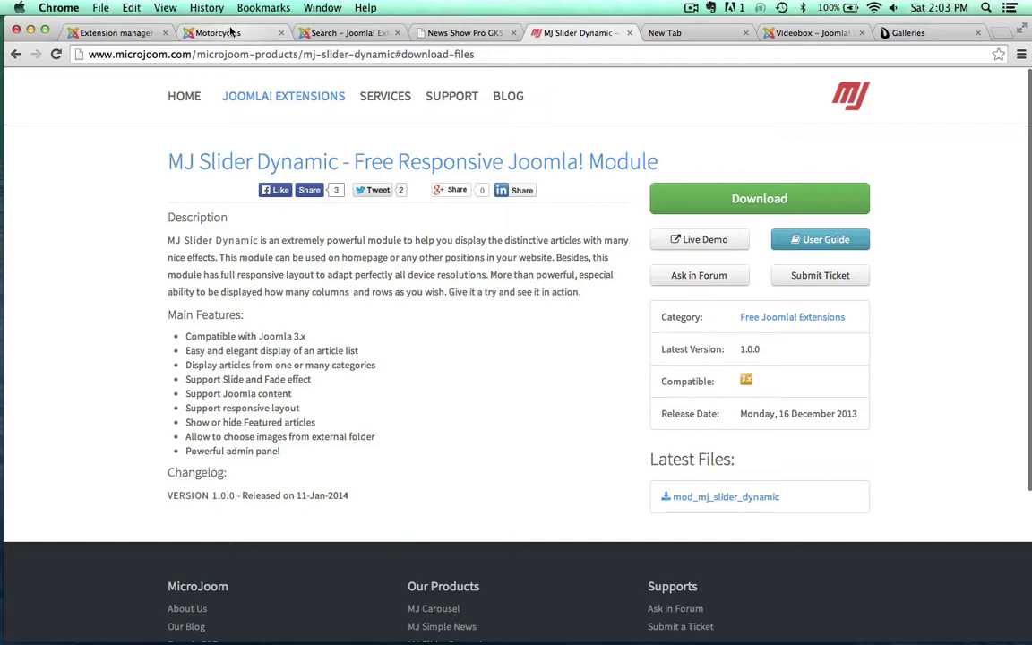
pyautogui.click(231, 33)
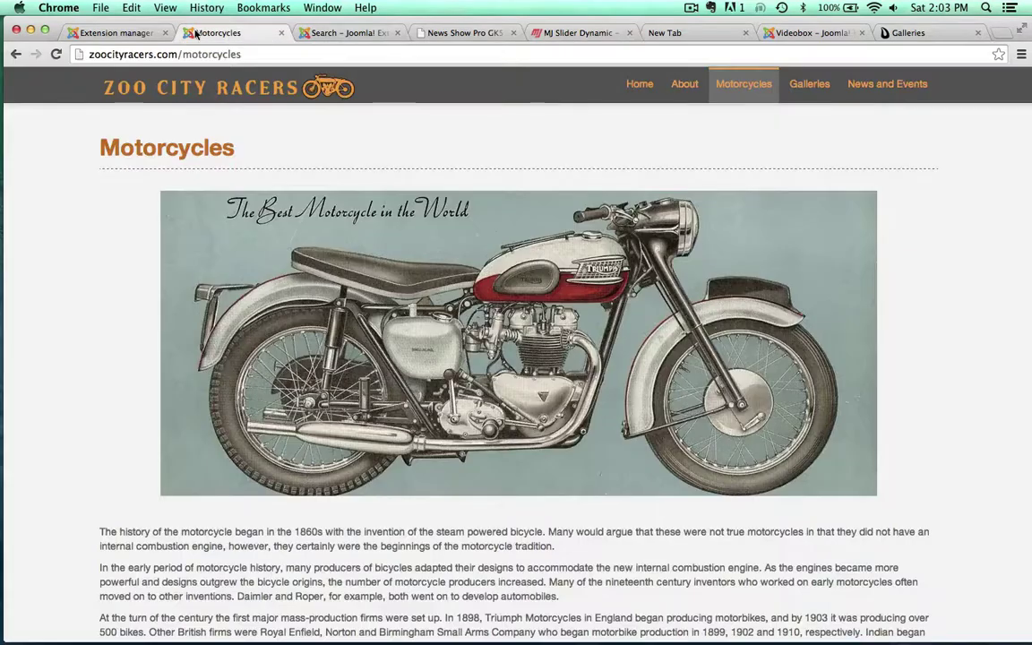
pyautogui.scroll(-5, 191, 305)
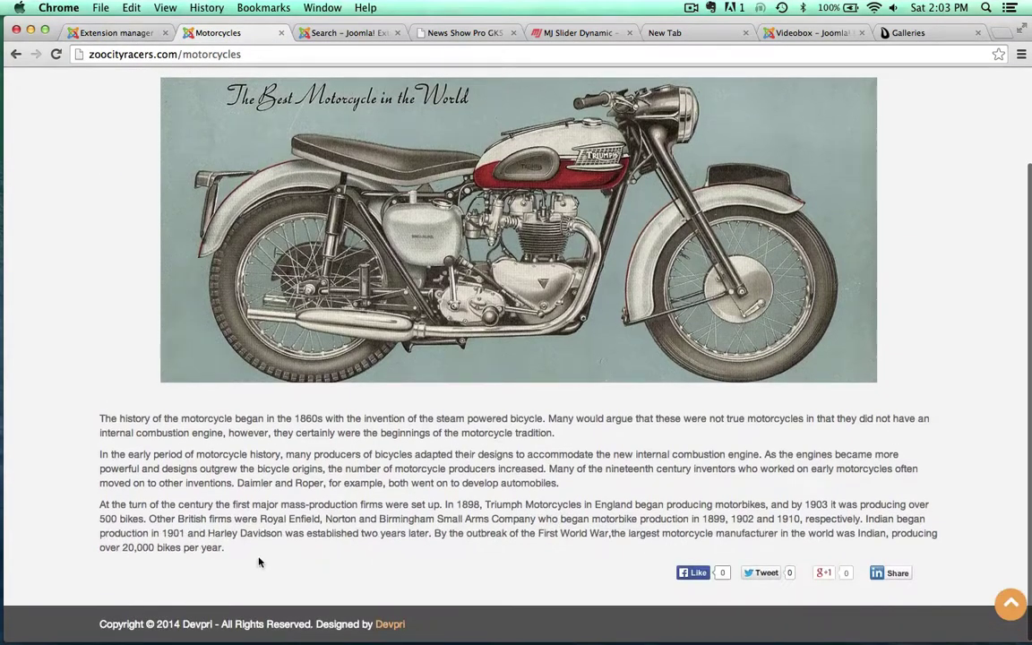
# Step: Browse to Downloads > mod_mj_slider_dynamic_unzipfirst for a package upload and preview its readme.txt
pyautogui.click(118, 33)
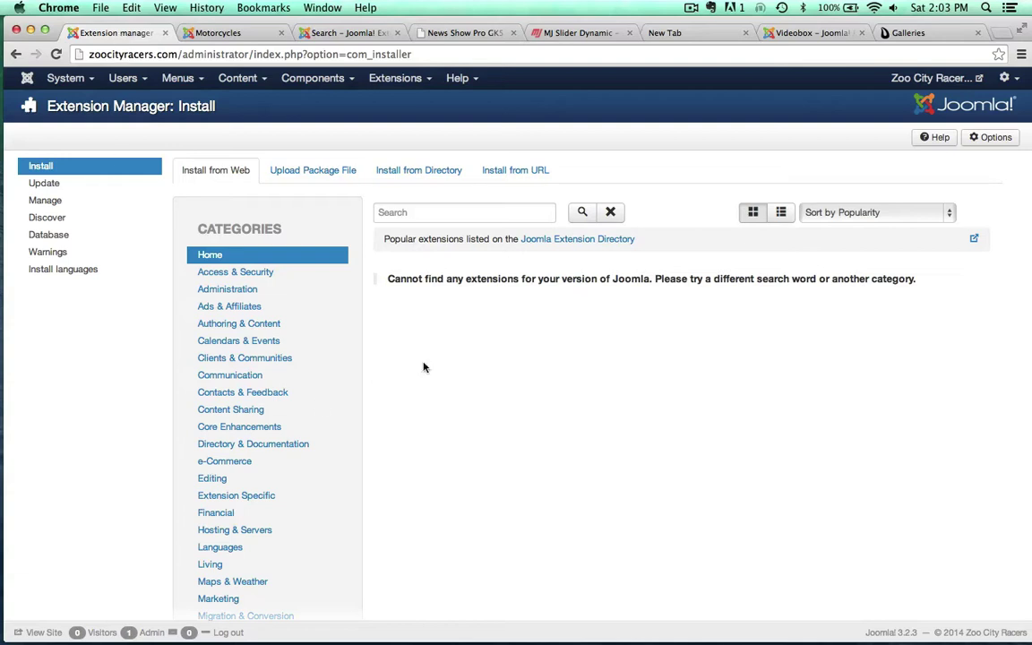
pyautogui.click(315, 171)
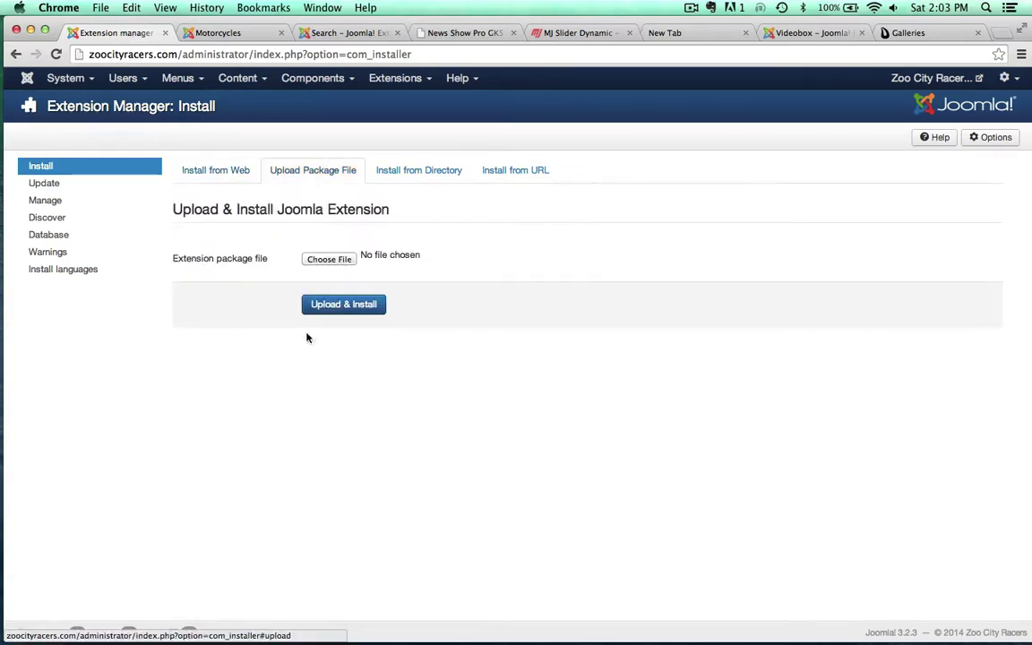
pyautogui.click(329, 260)
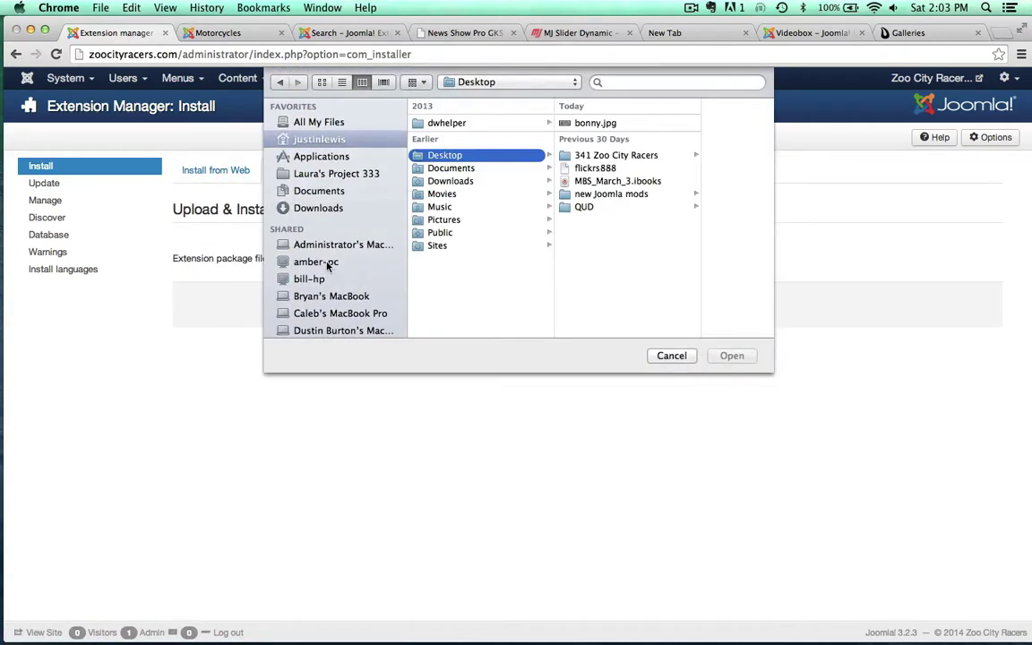
pyautogui.click(434, 182)
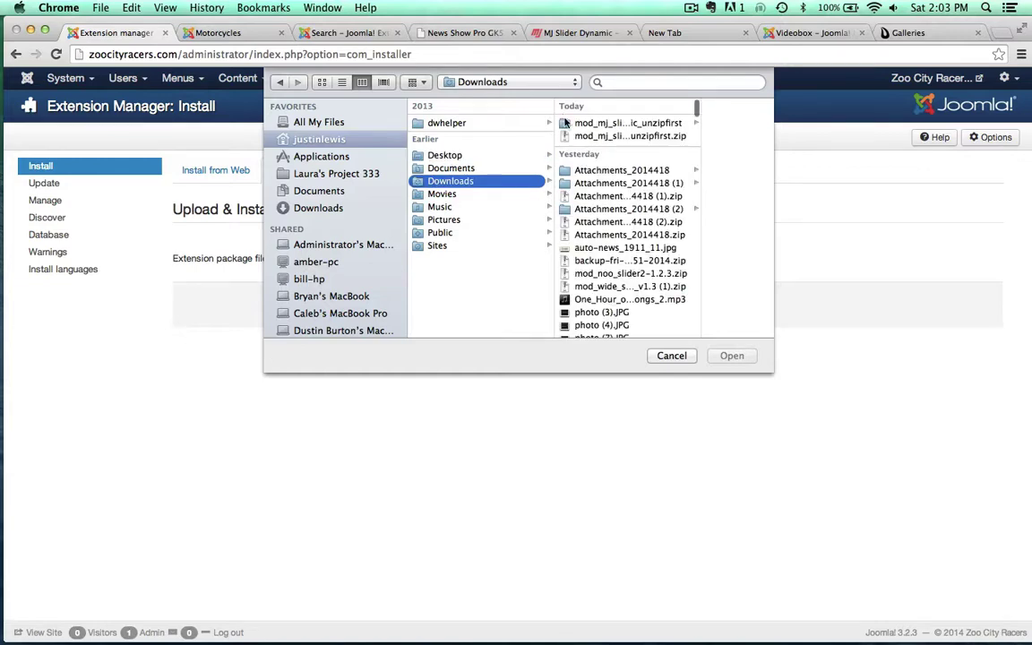
pyautogui.click(579, 139)
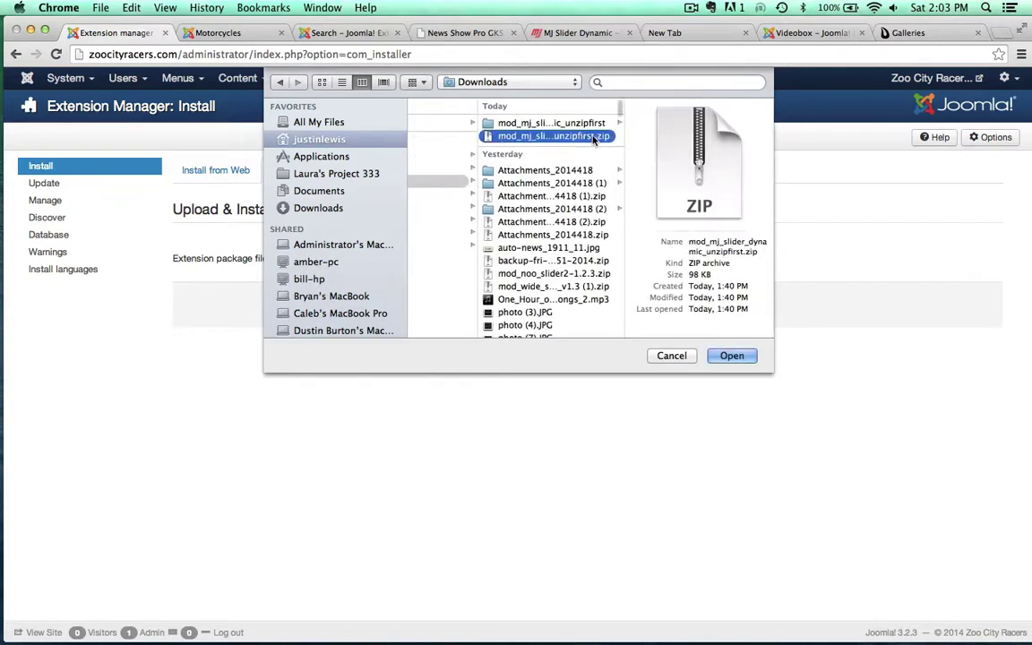
pyautogui.click(547, 124)
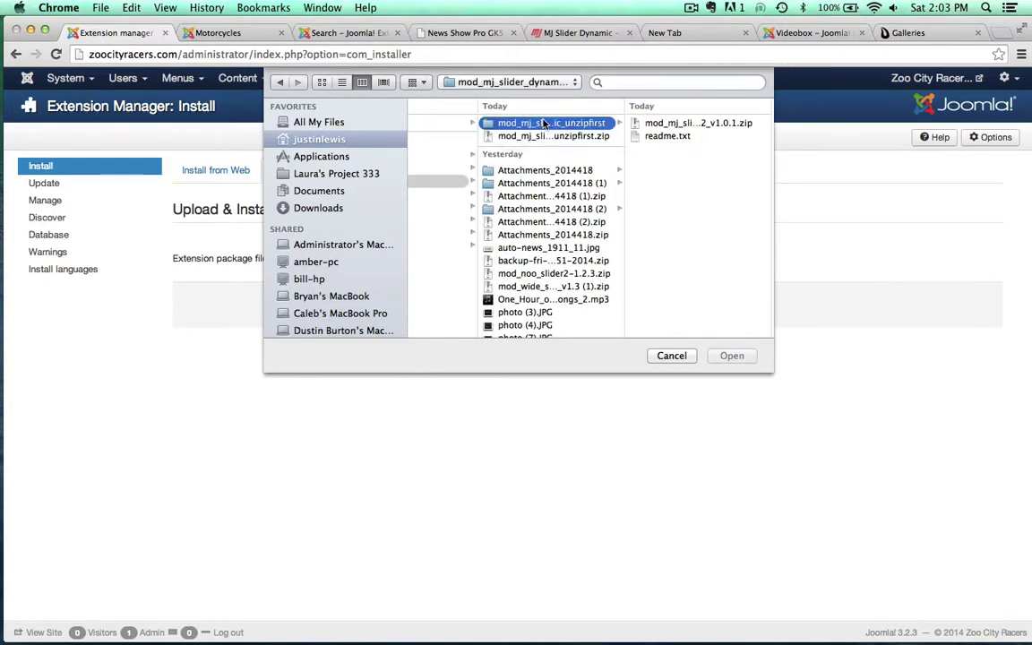
pyautogui.click(663, 136)
pyautogui.press('space')
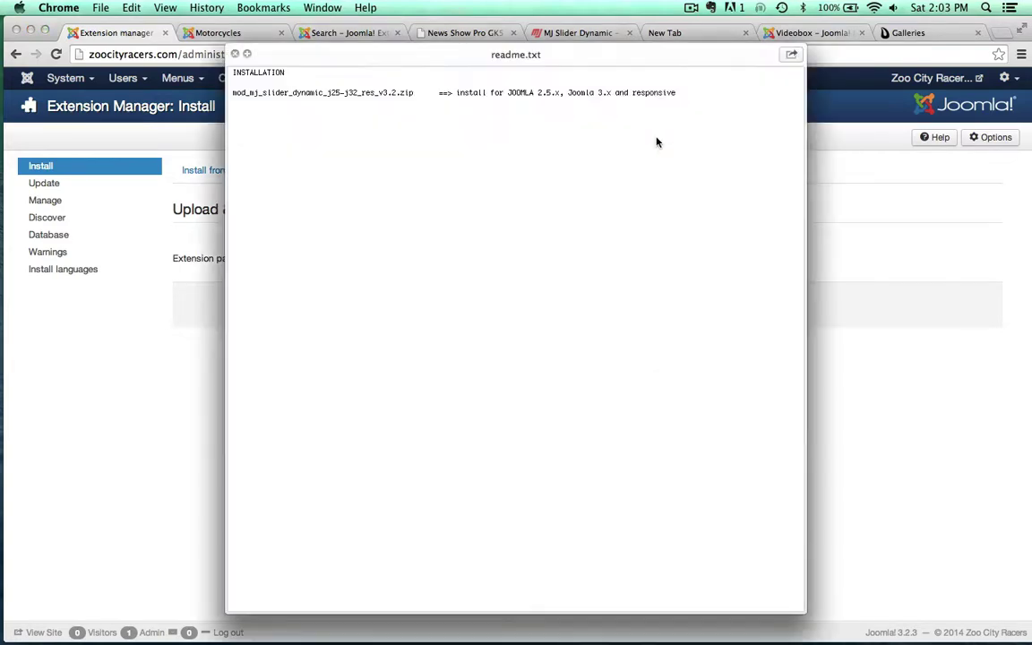
pyautogui.press('space')
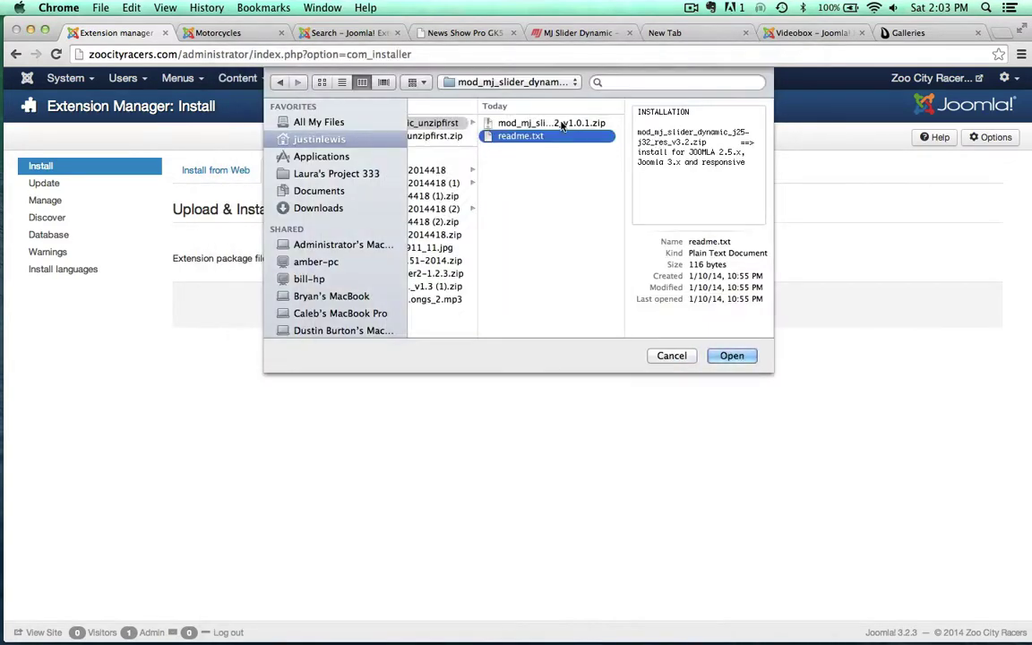
# Step: Choose the v1.0.1 module zip and upload and install it
pyautogui.click(565, 122)
pyautogui.click(732, 356)
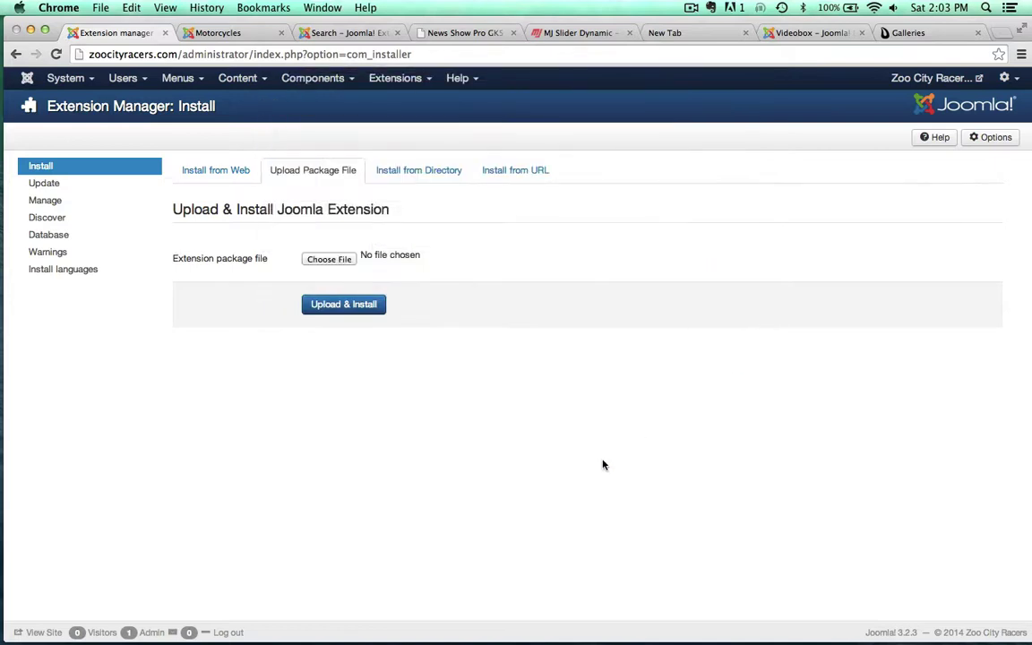
pyautogui.click(345, 304)
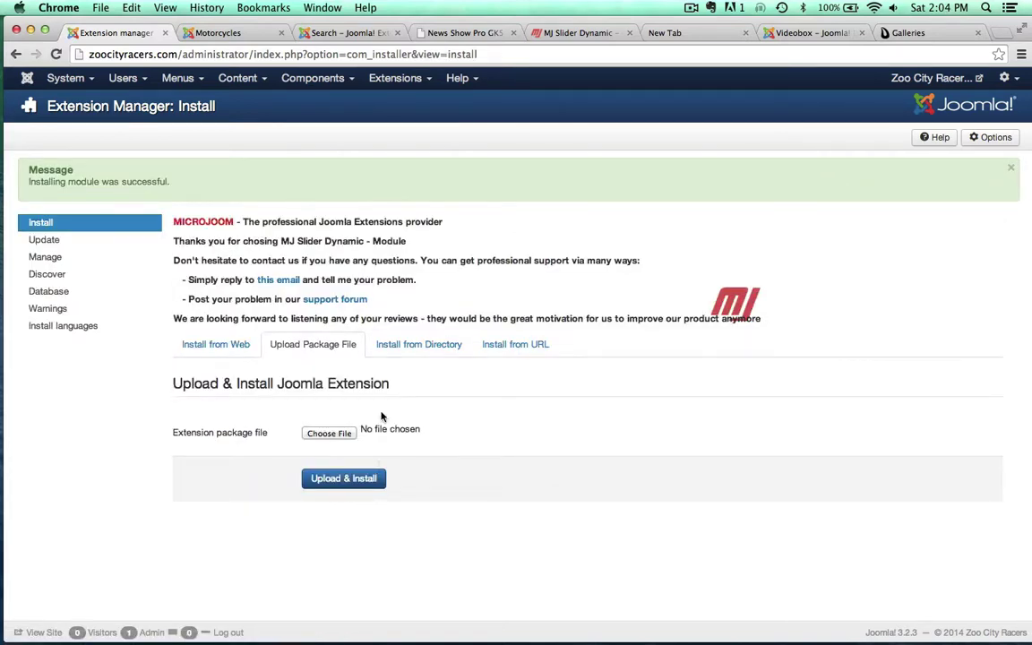
# Step: Open the MJ Slider Dynamic module's settings from the site modules list
pyautogui.click(371, 78)
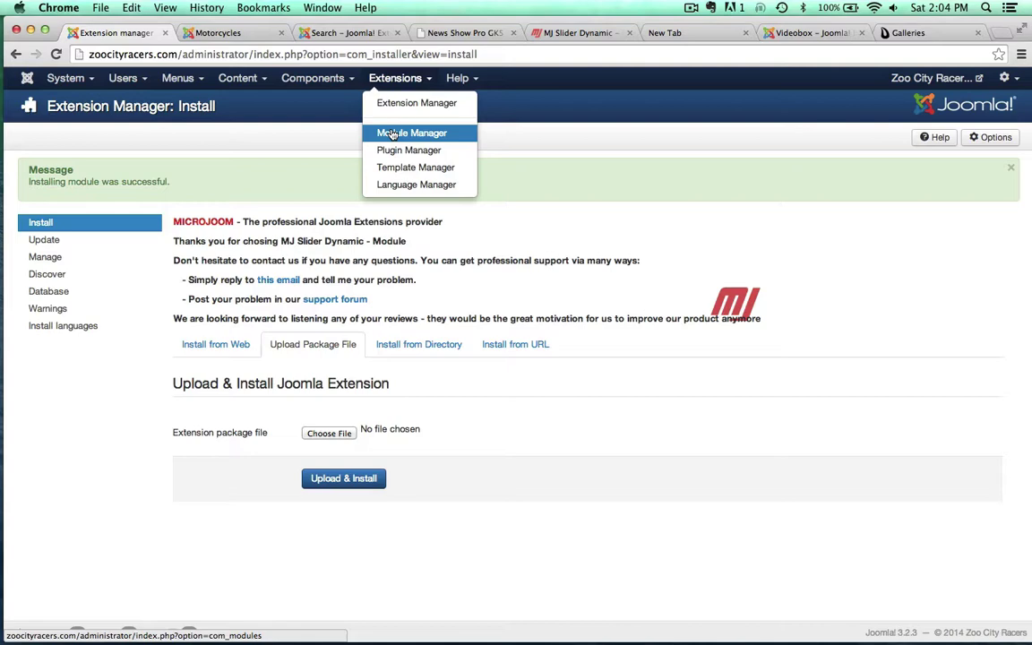
pyautogui.click(392, 133)
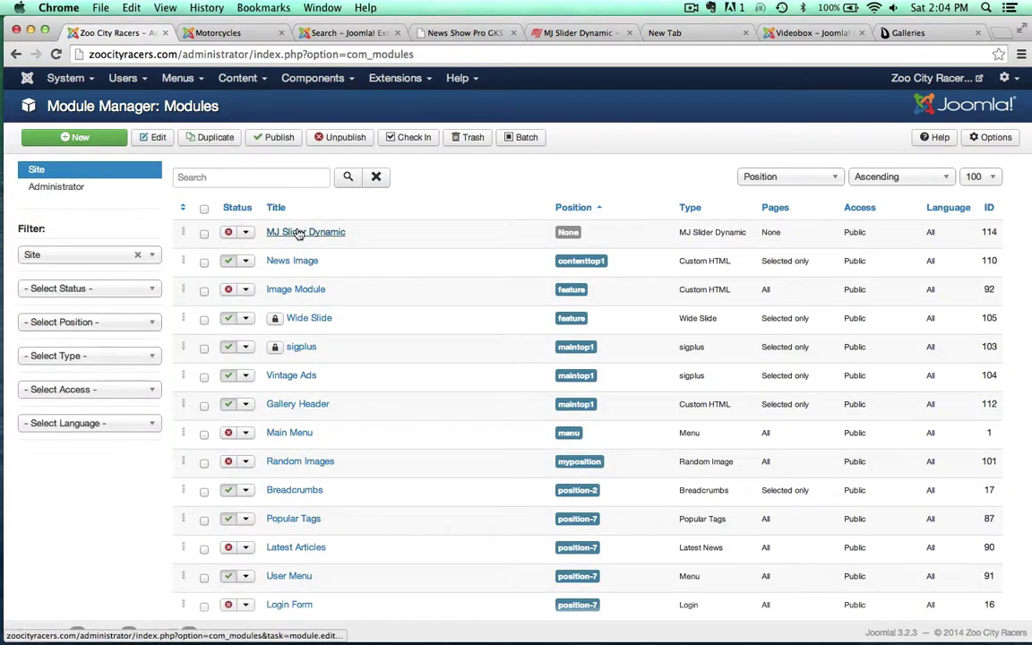
pyautogui.click(300, 233)
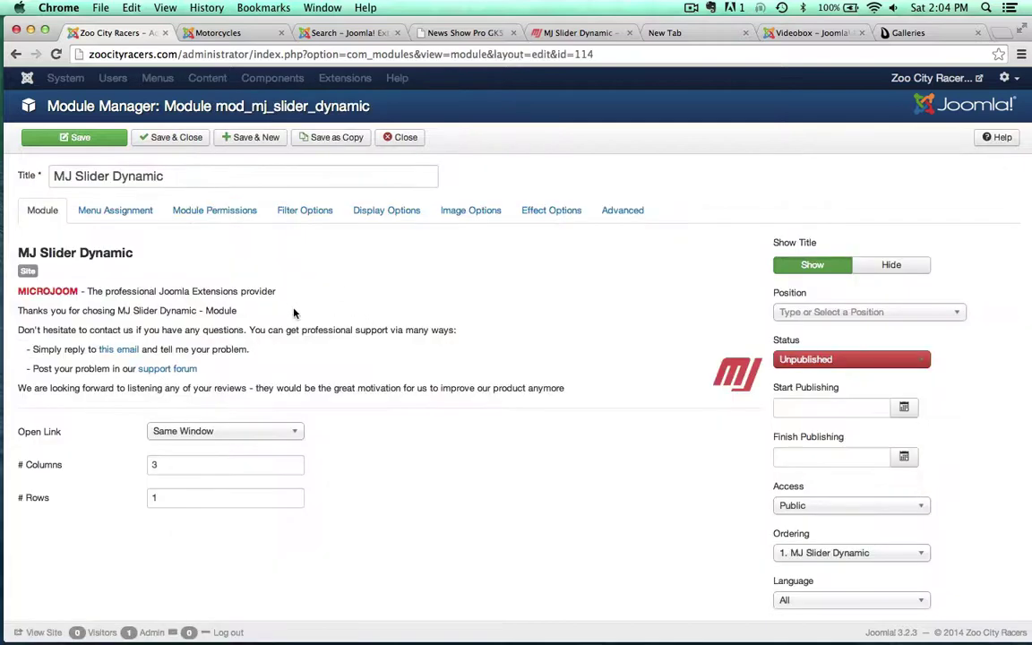
pyautogui.click(217, 32)
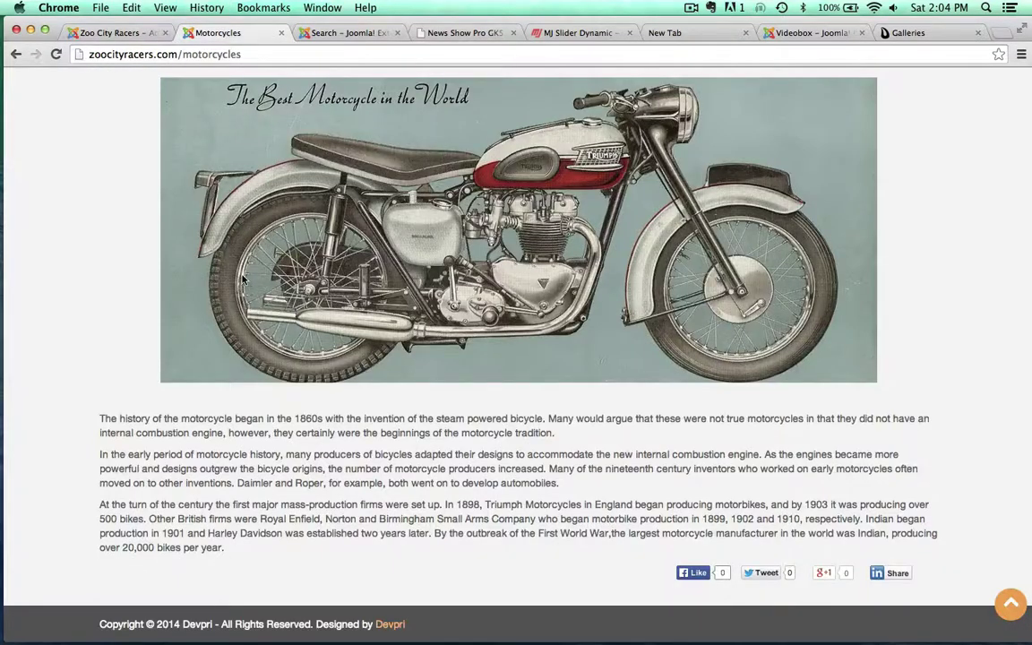
pyautogui.click(112, 33)
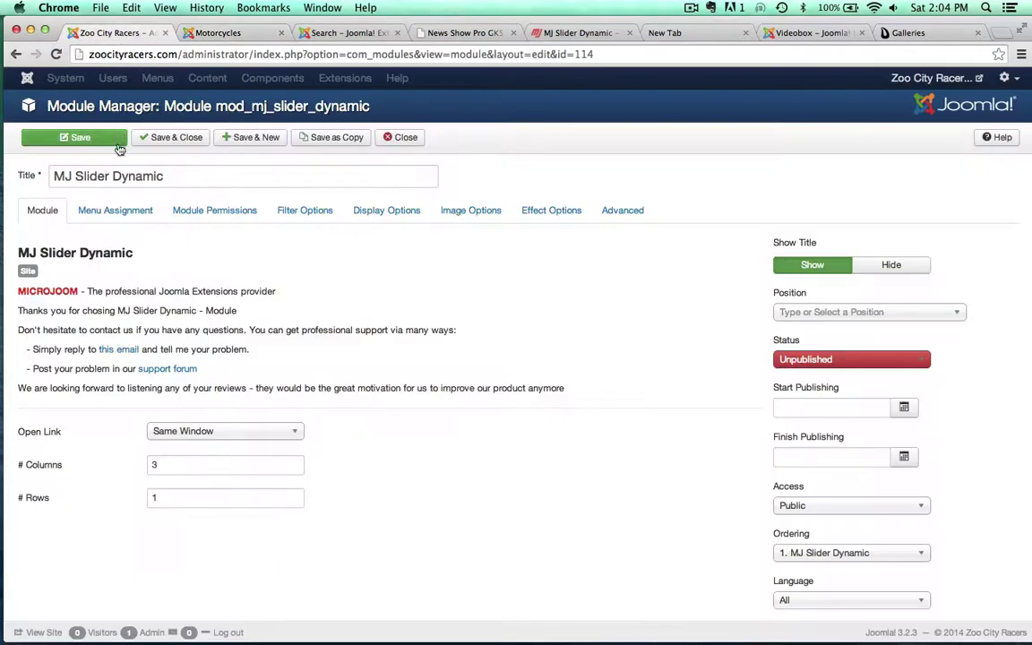
# Step: Set Menu Assignment to 'Only on the pages selected', keeping just the Motorcycles page
pyautogui.click(110, 210)
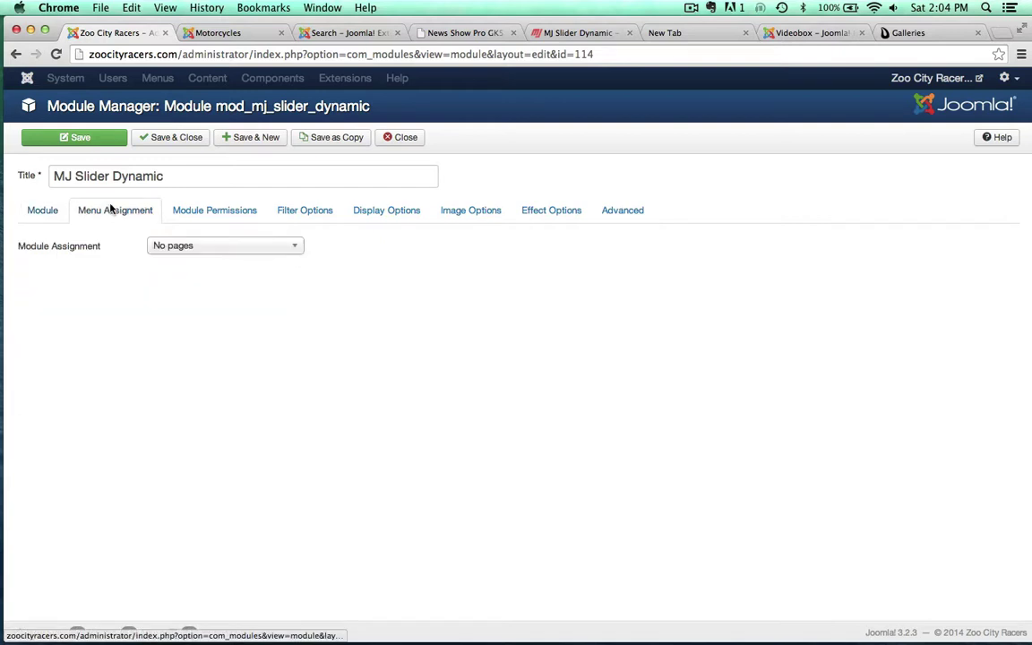
pyautogui.click(168, 247)
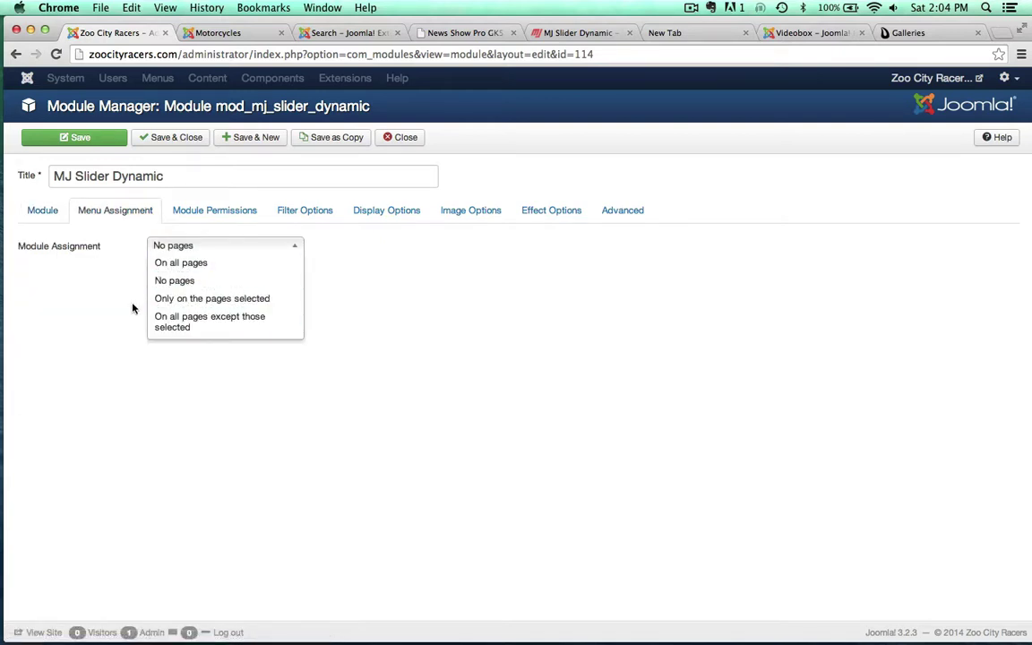
pyautogui.click(161, 299)
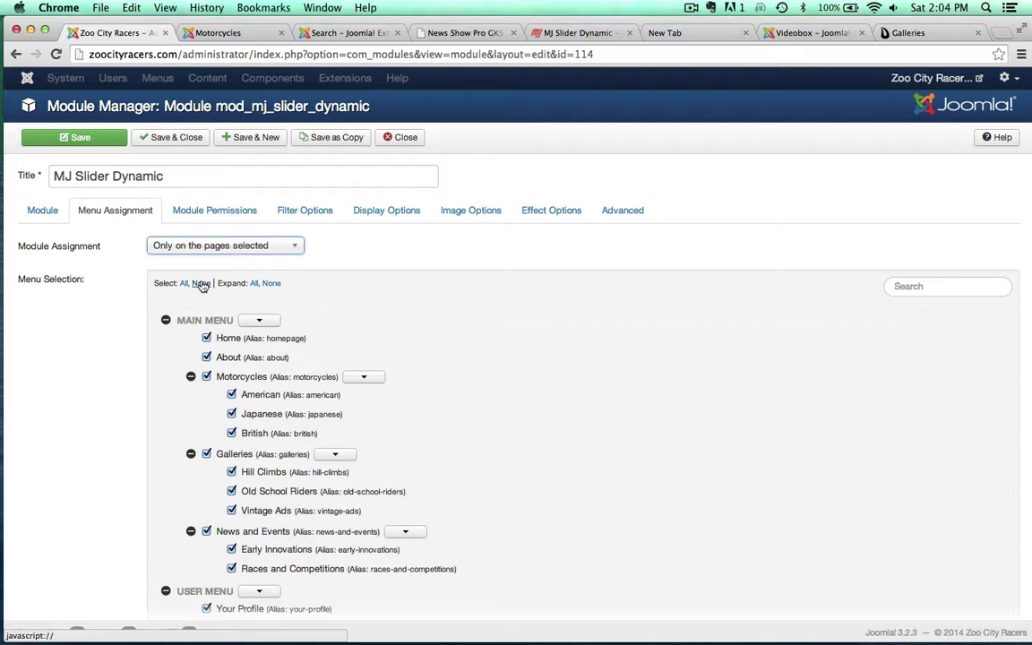
pyautogui.click(198, 283)
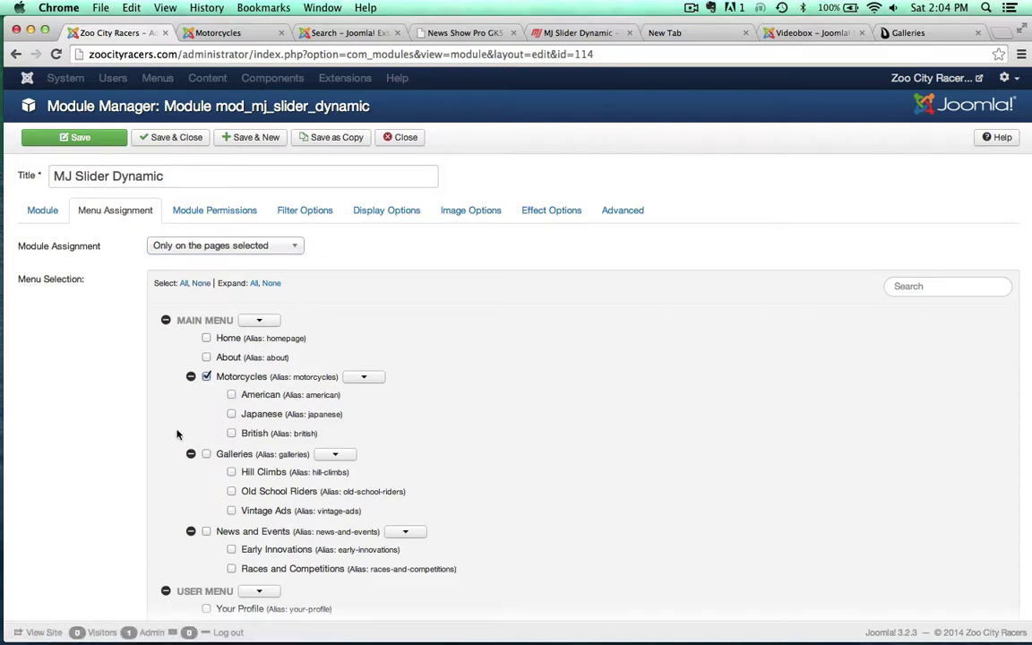
# Step: Set the module status to Published and its position to Contentbottom1
pyautogui.click(42, 210)
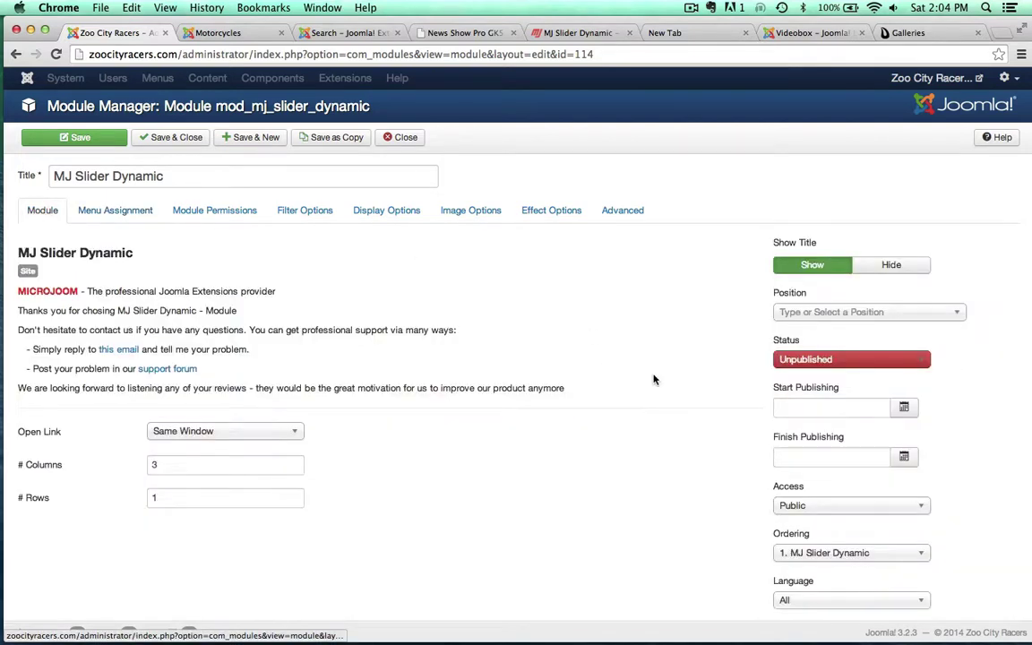
pyautogui.click(805, 360)
pyautogui.click(798, 376)
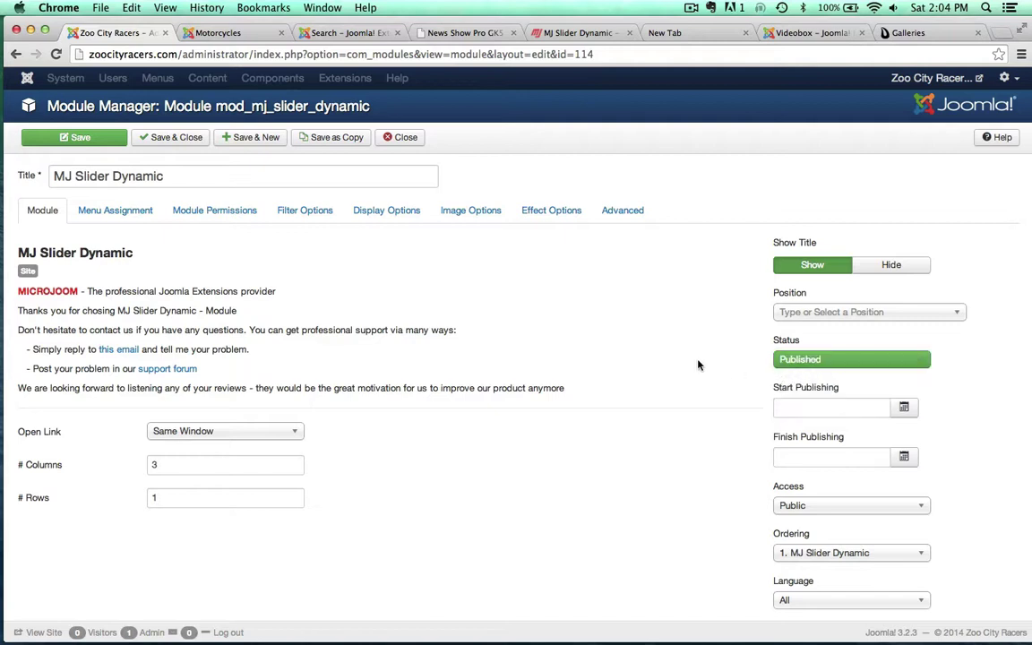
pyautogui.click(788, 312)
pyautogui.scroll(-5, 806, 412)
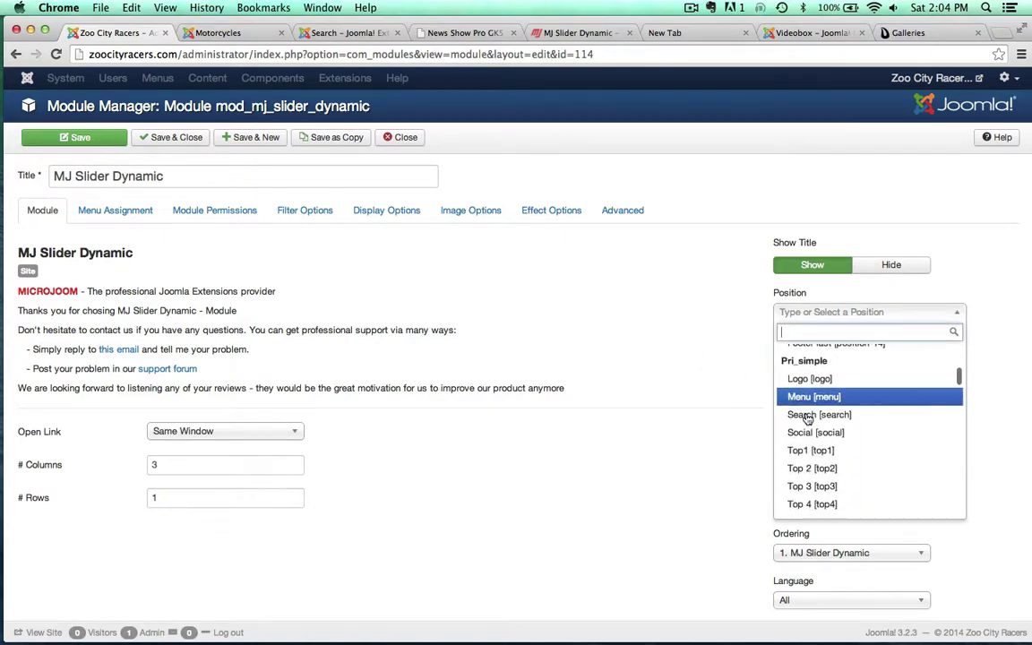
pyautogui.scroll(-6, 811, 425)
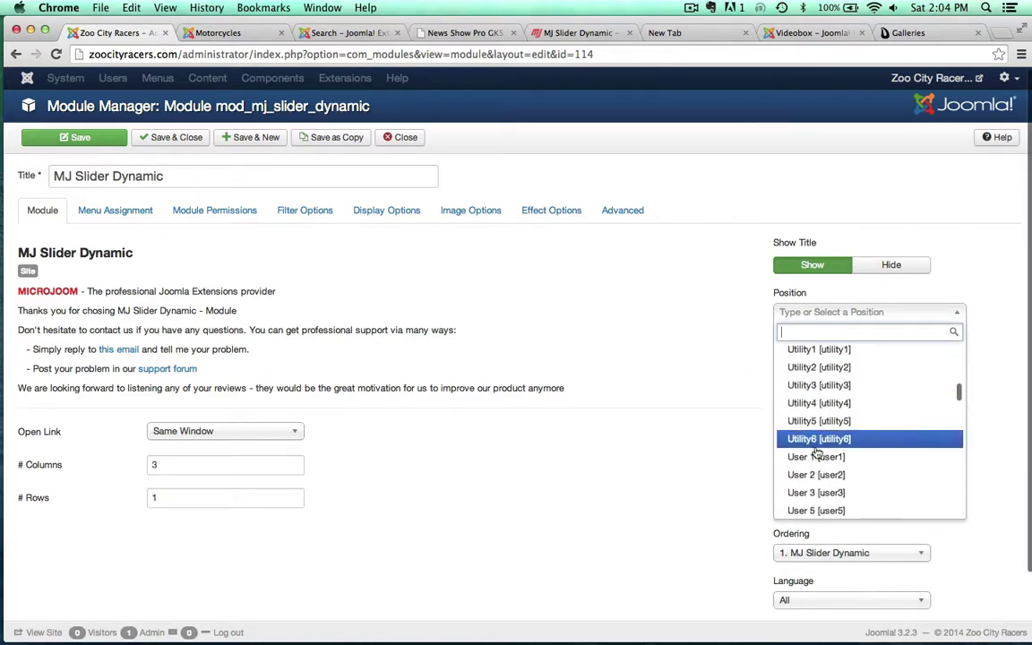
pyautogui.scroll(-6, 811, 448)
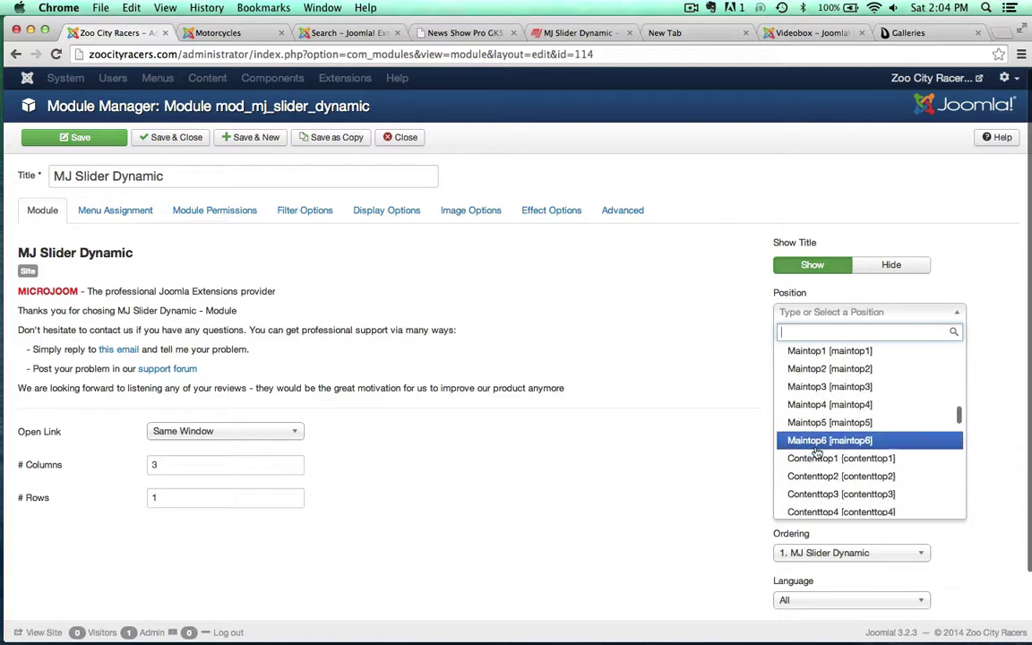
pyautogui.scroll(-4, 802, 457)
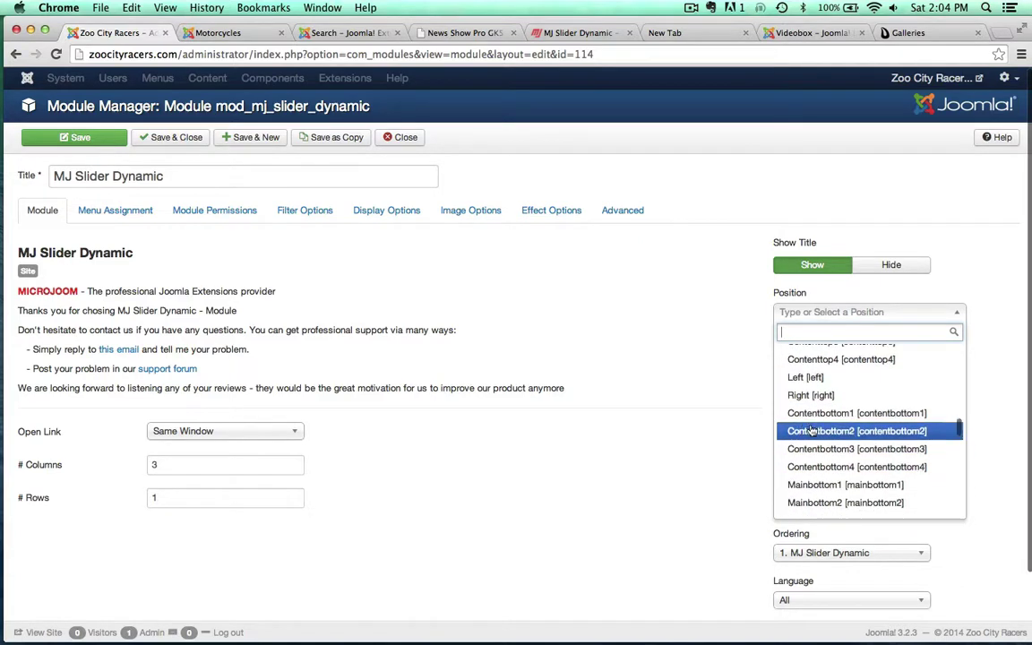
pyautogui.click(835, 416)
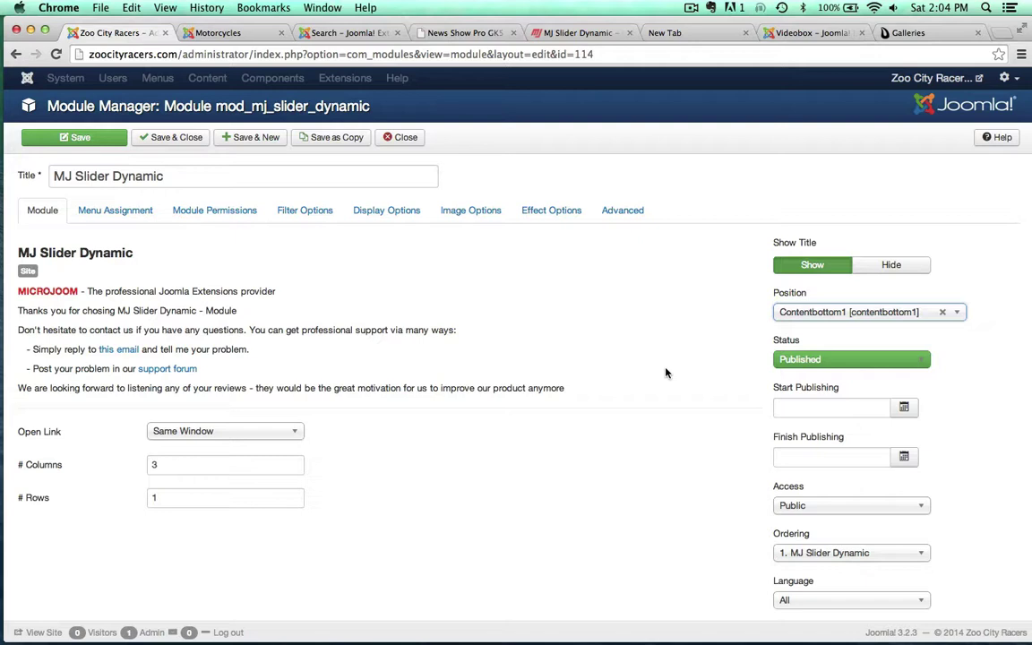
# Step: Set the slider's # Columns to 4
pyautogui.scroll(-1, 660, 383)
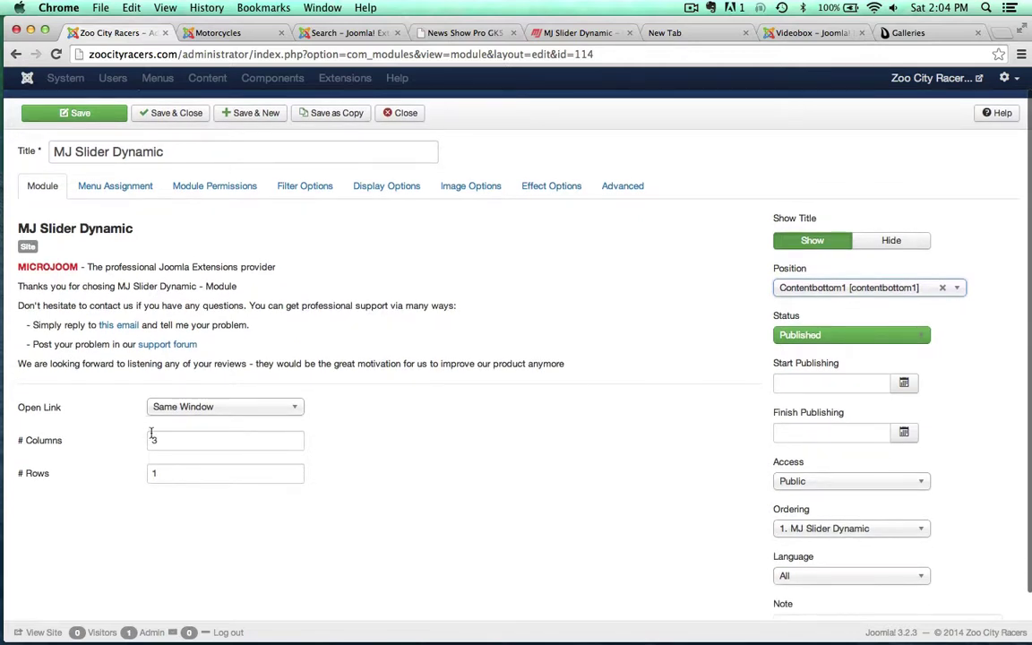
pyautogui.moveTo(158, 439); pyautogui.dragTo(124, 438)
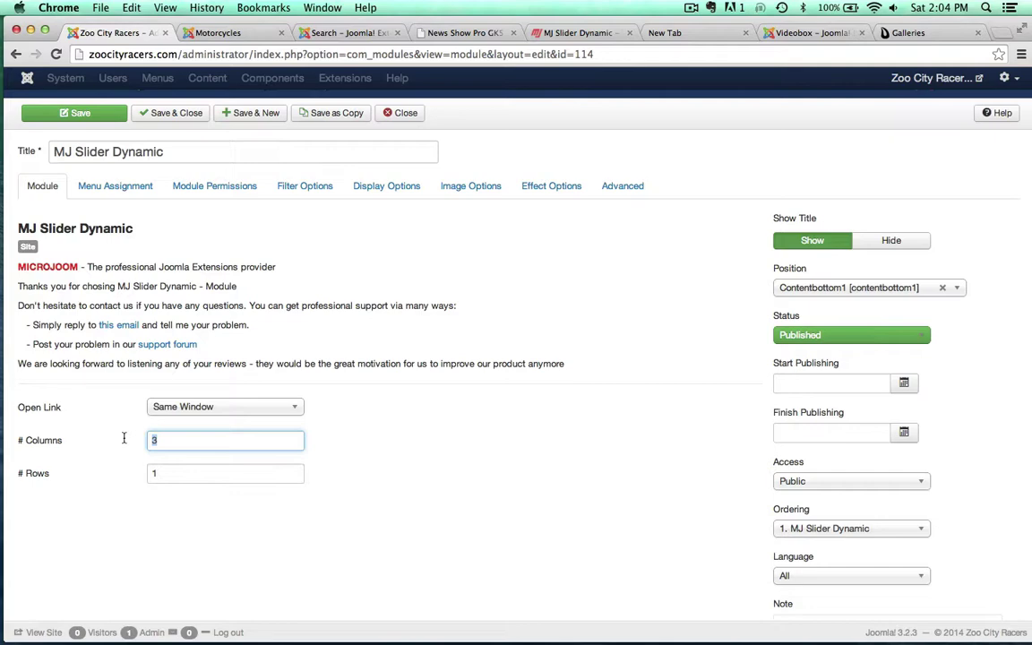
pyautogui.write('5')
pyautogui.press('BackSpace')
pyautogui.press('Down')
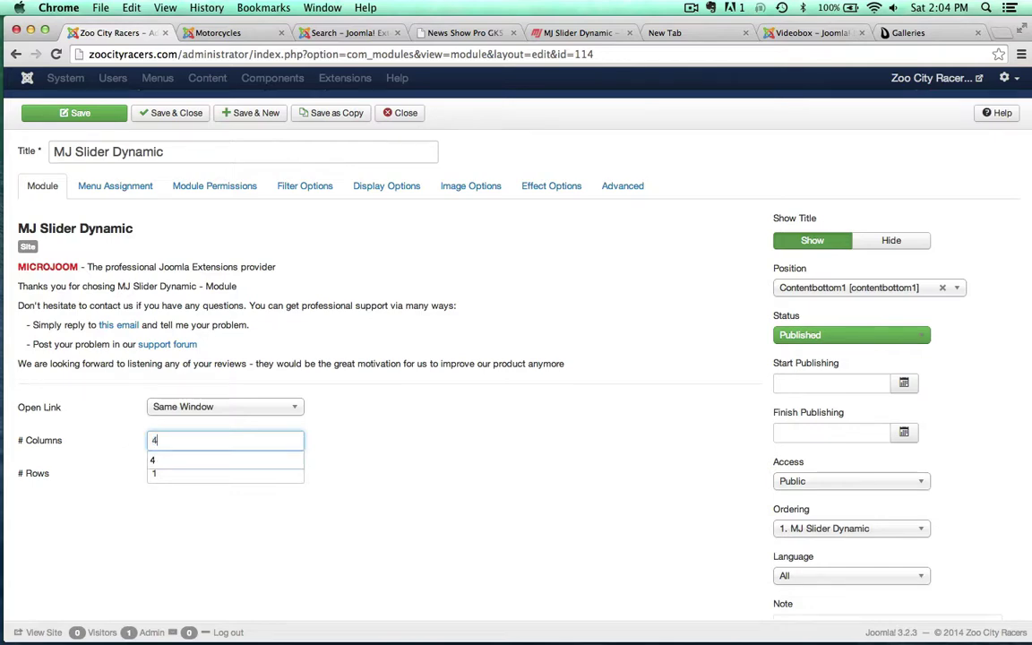
pyautogui.press('Return')
pyautogui.scroll(-2, 597, 499)
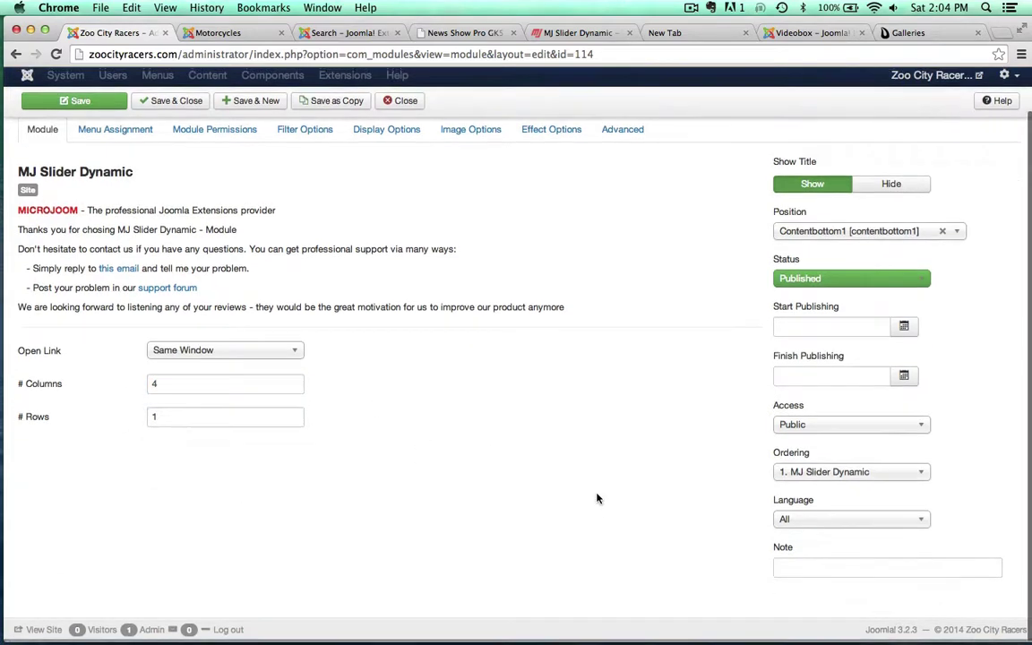
pyautogui.scroll(2, 598, 500)
# Step: In Filter Options, include child category articles and select the Motorcycles category
pyautogui.click(93, 209)
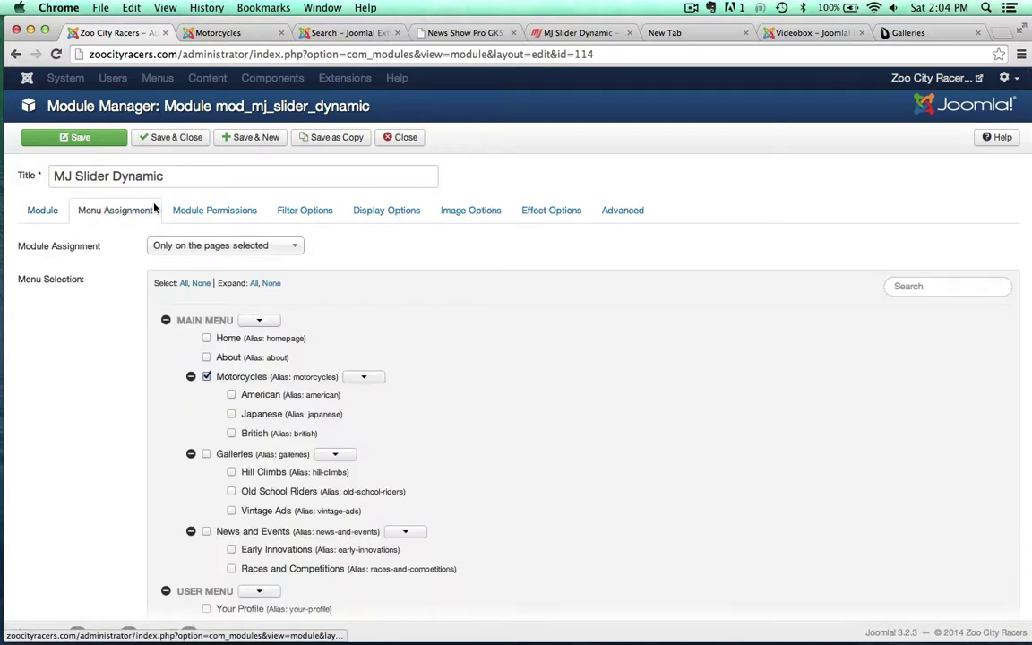
pyautogui.click(192, 210)
pyautogui.click(288, 211)
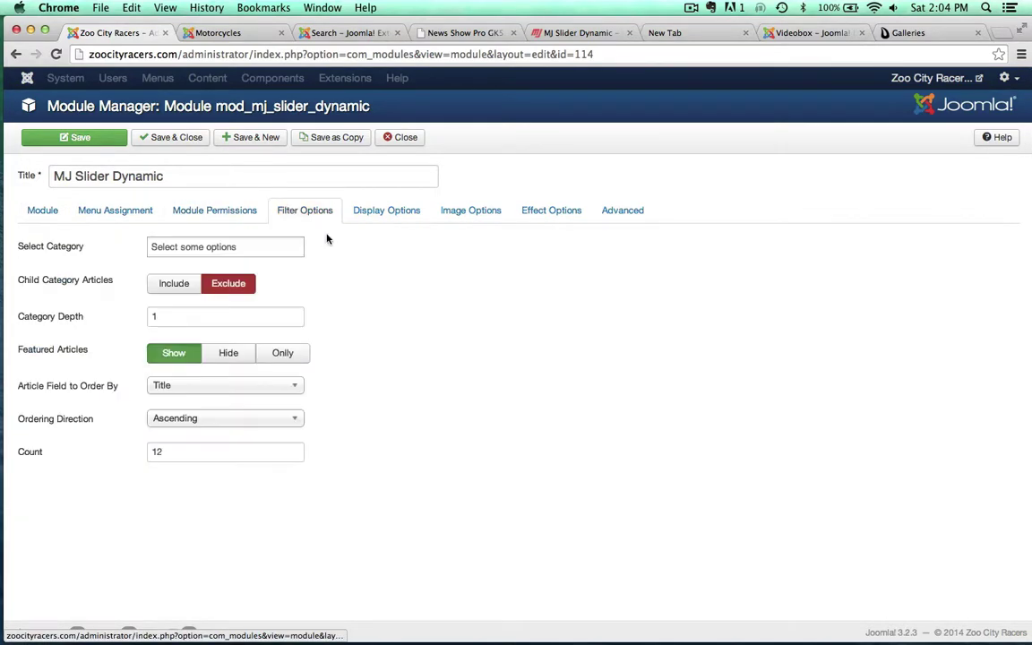
pyautogui.click(170, 284)
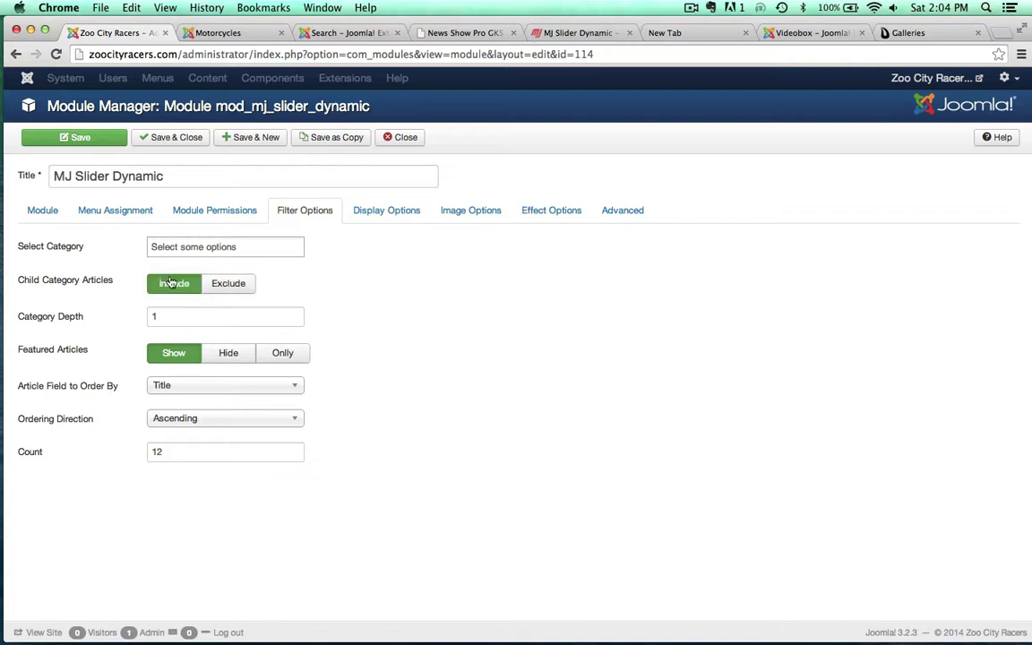
pyautogui.click(227, 247)
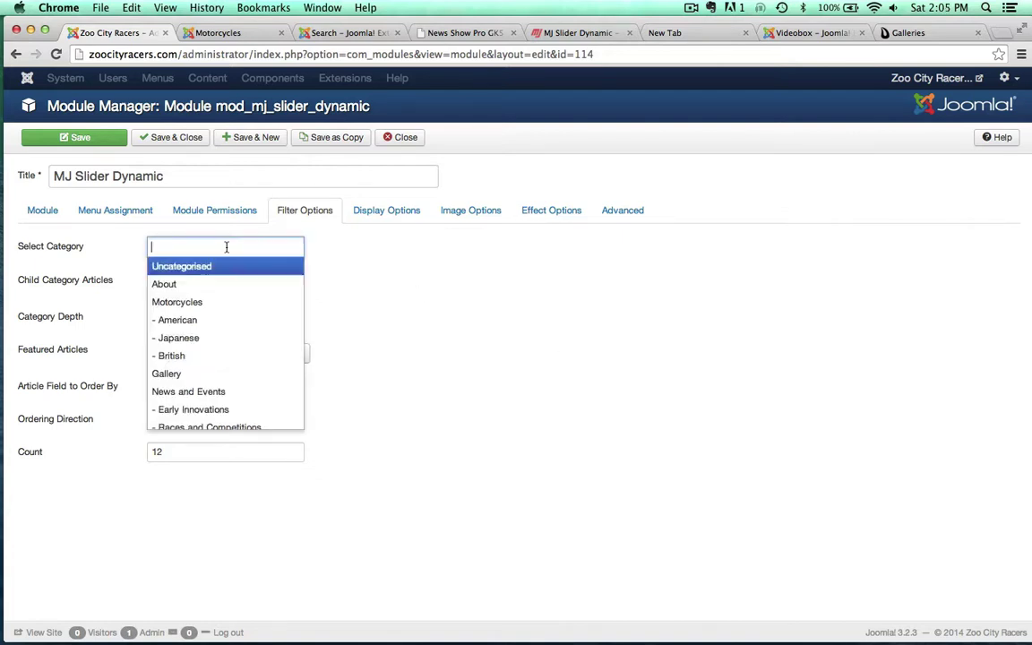
pyautogui.click(179, 306)
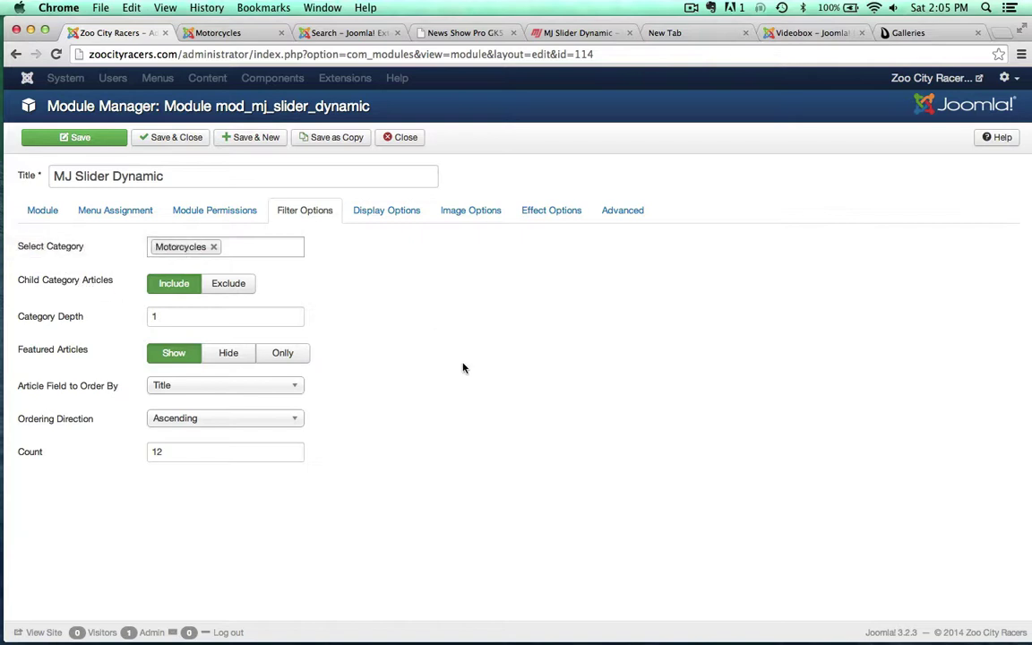
# Step: Set the article Count to 0
pyautogui.click(101, 450)
pyautogui.write('24')
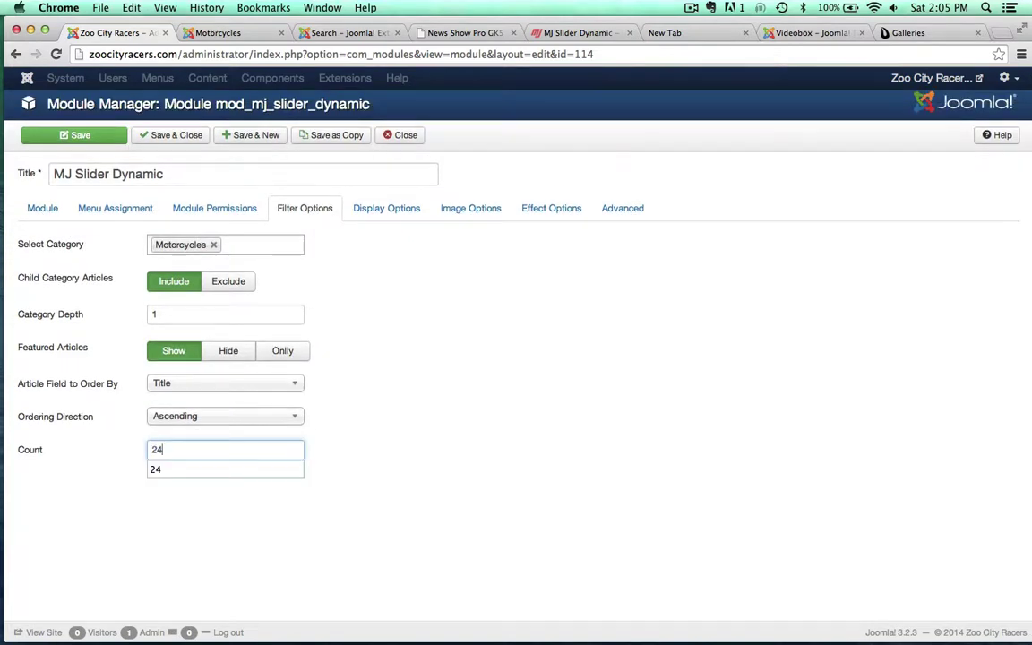
pyautogui.press('BackSpace')
pyautogui.press('BackSpace')
pyautogui.click(35, 551)
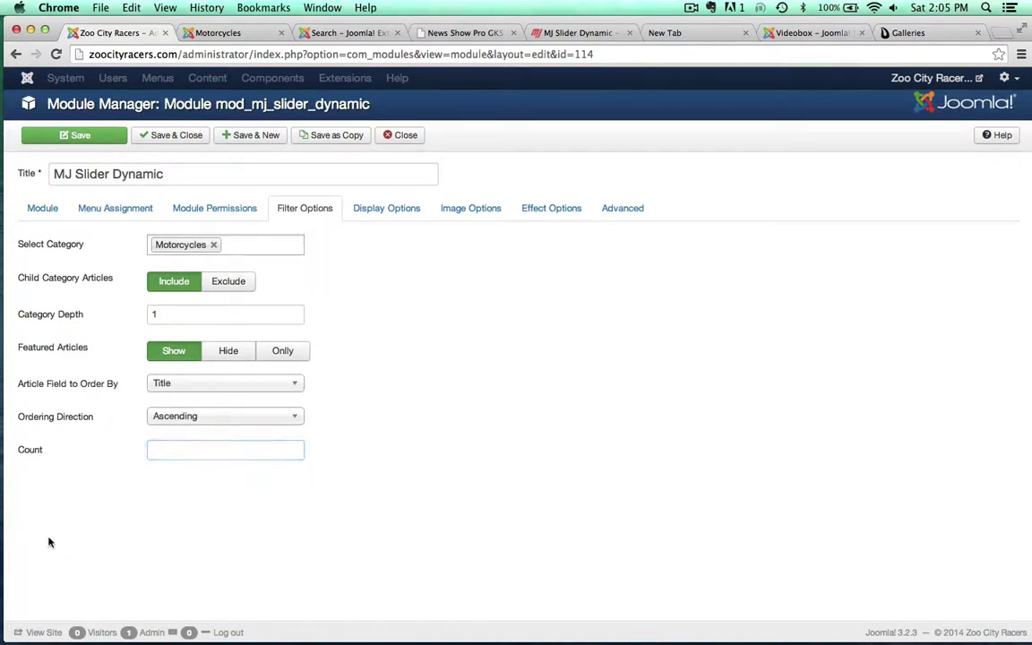
pyautogui.moveTo(31, 452)
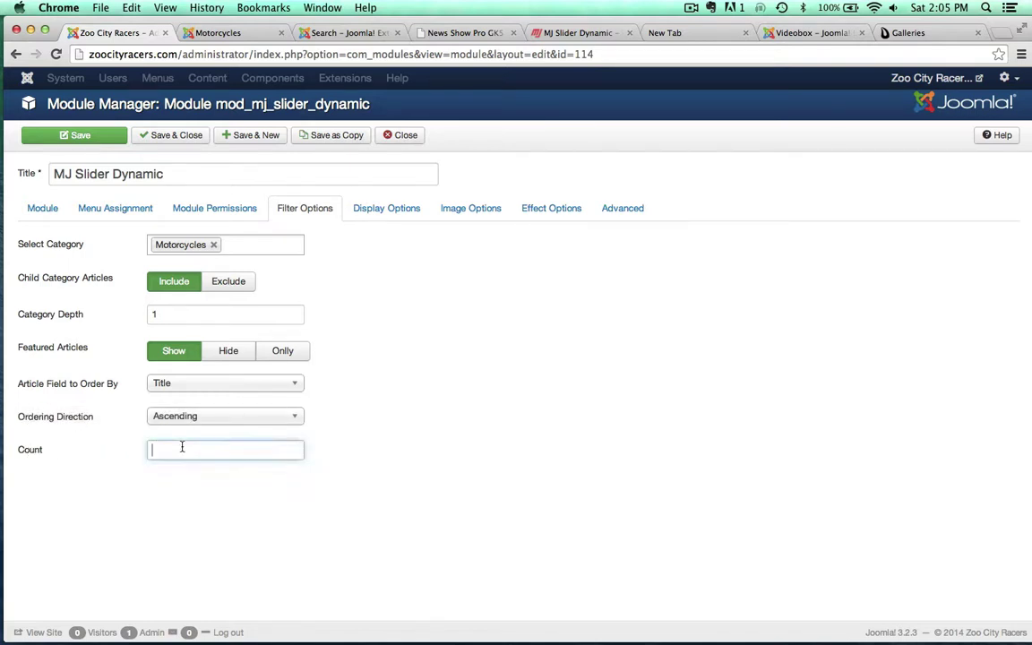
pyautogui.write('0')
pyautogui.click(421, 428)
pyautogui.scroll(2, 423, 433)
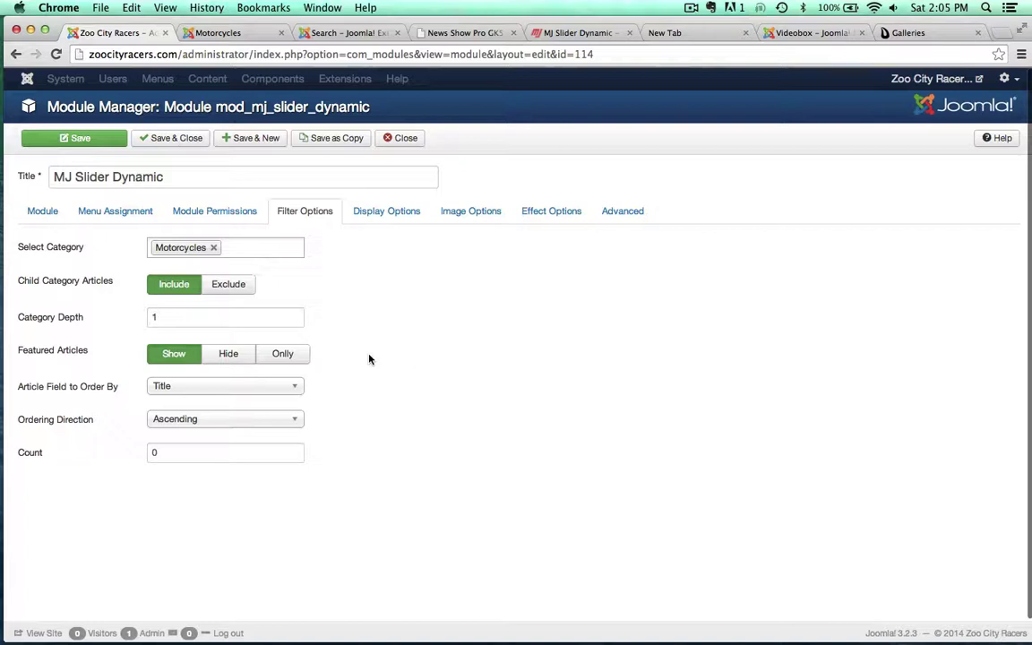
pyautogui.click(364, 215)
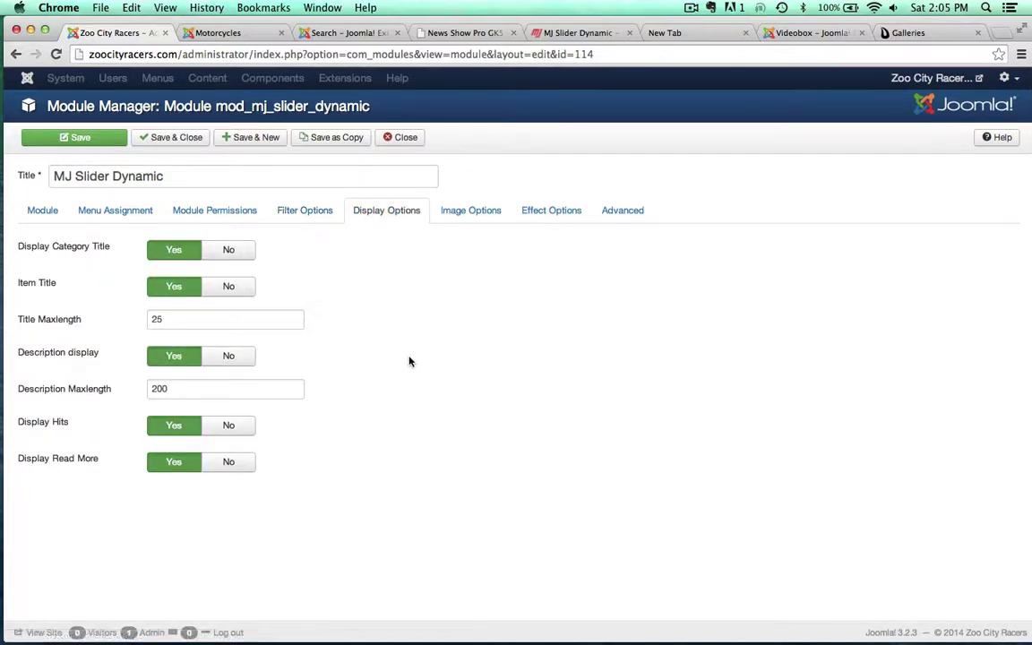
# Step: Set Display Category Title, Display Hits and Display Read More to No
pyautogui.click(235, 253)
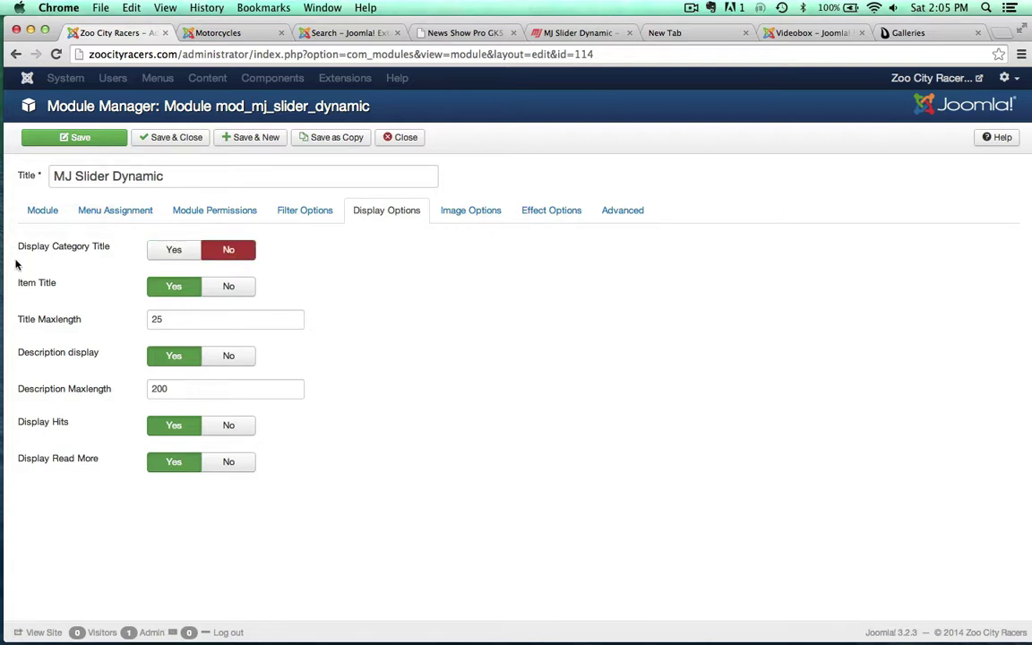
pyautogui.scroll(-1, 104, 310)
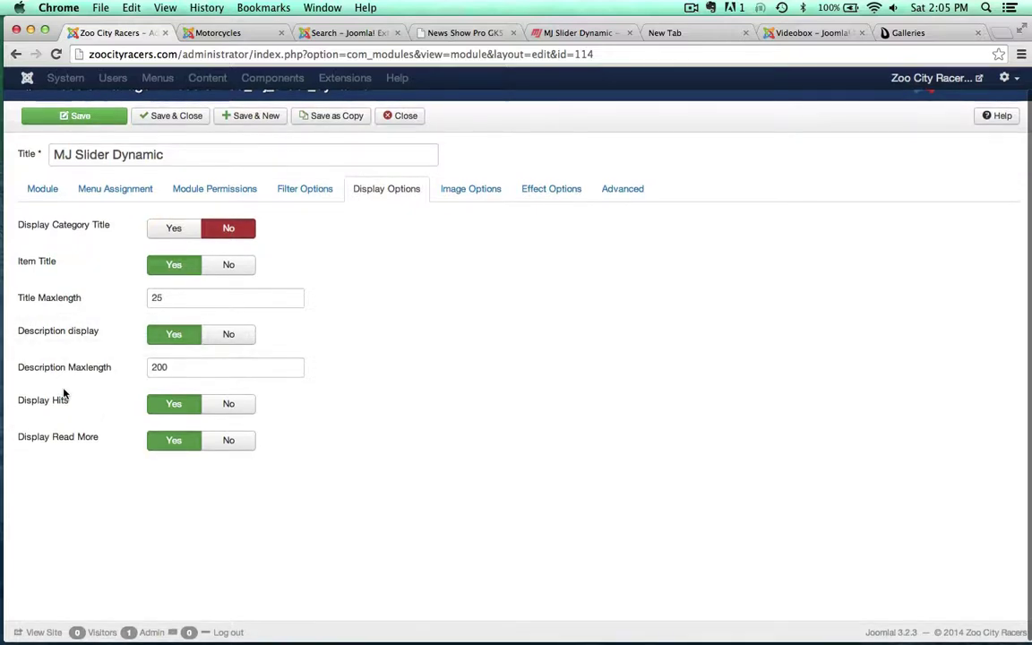
pyautogui.click(230, 405)
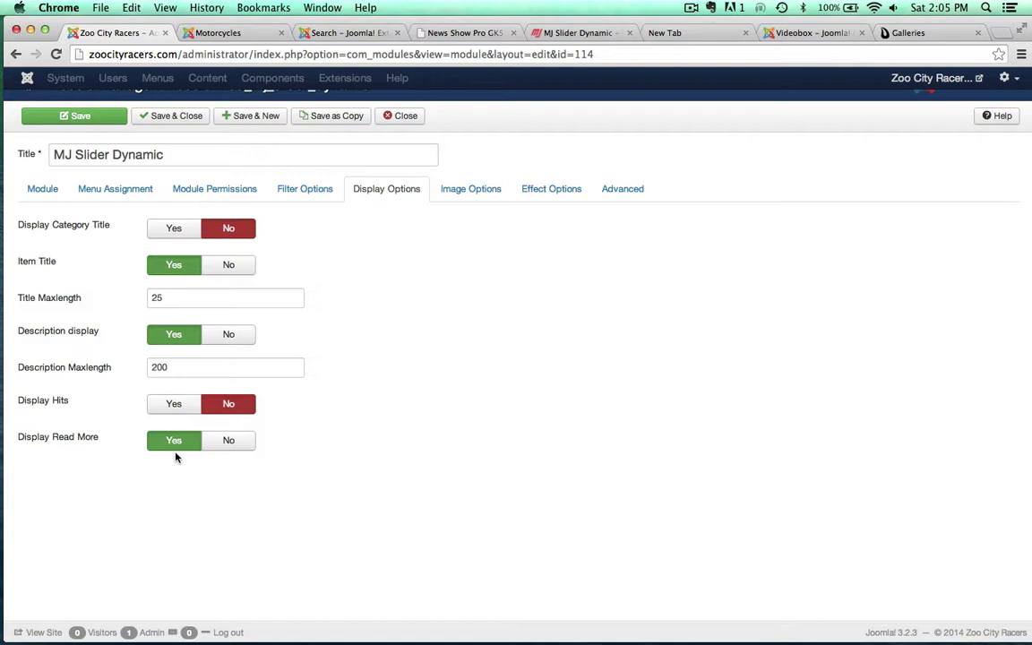
pyautogui.click(226, 445)
pyautogui.scroll(1, 445, 497)
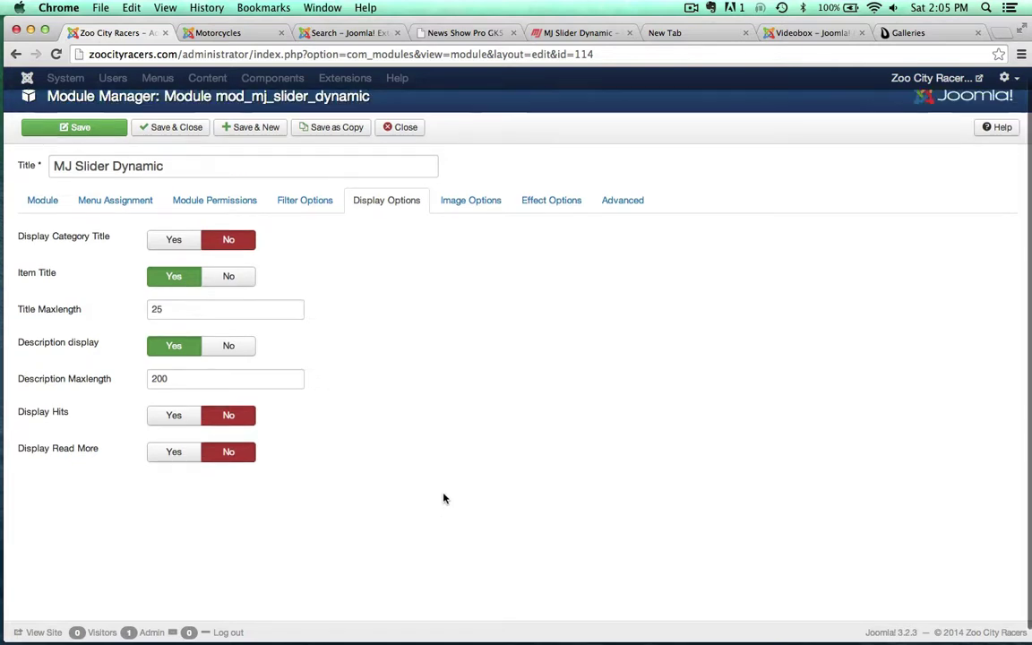
# Step: Uncheck Full Article Image and External image sources, and set image size 200 × 100
pyautogui.click(461, 209)
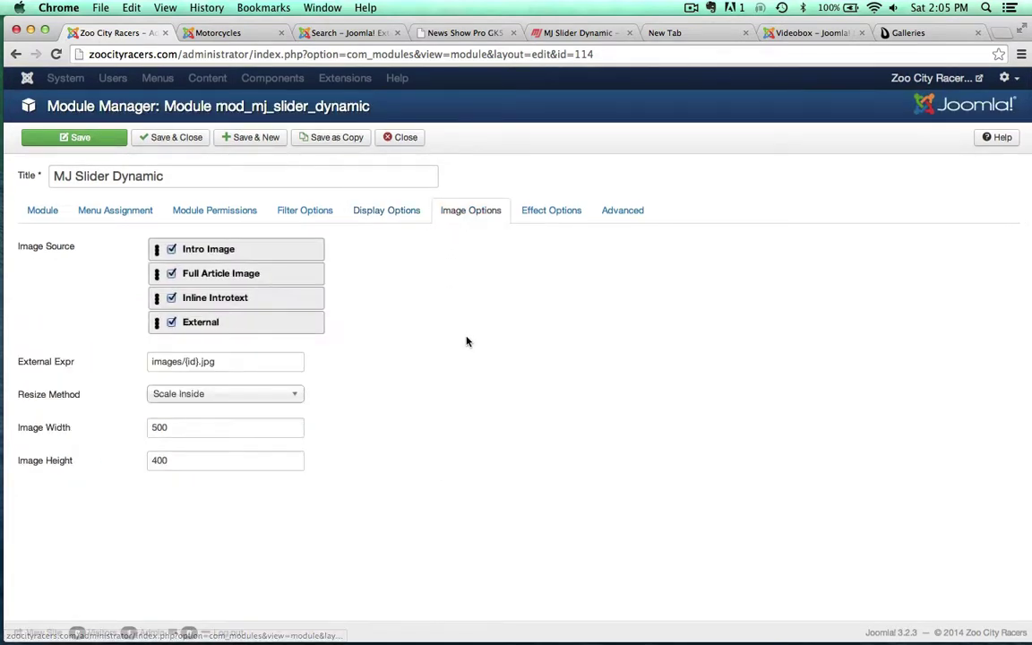
pyautogui.click(172, 274)
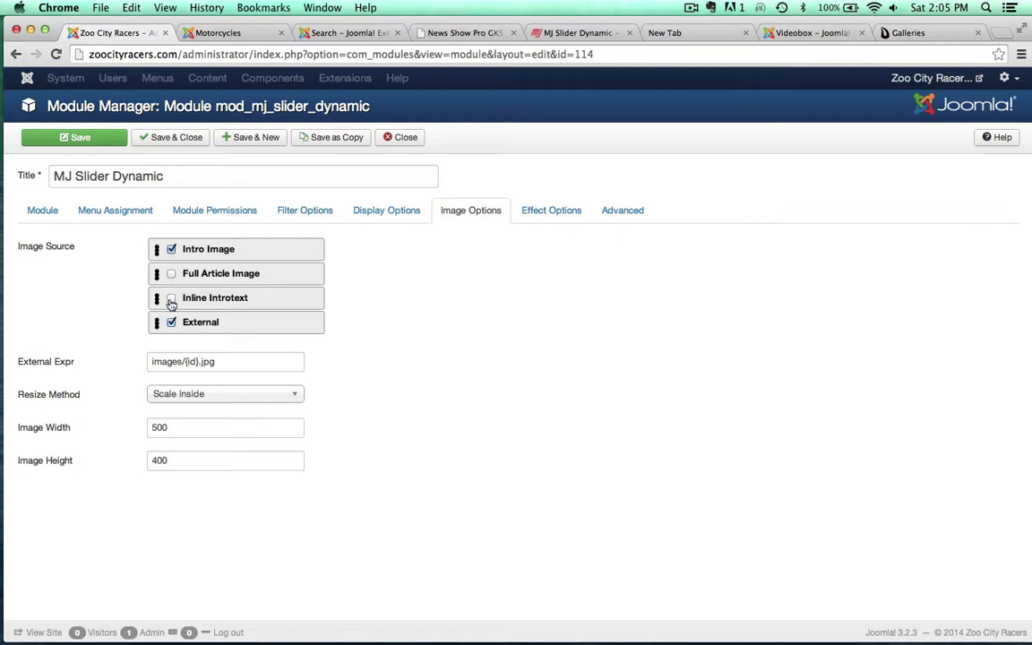
pyautogui.click(171, 321)
pyautogui.doubleClick(184, 427)
pyautogui.write('2')
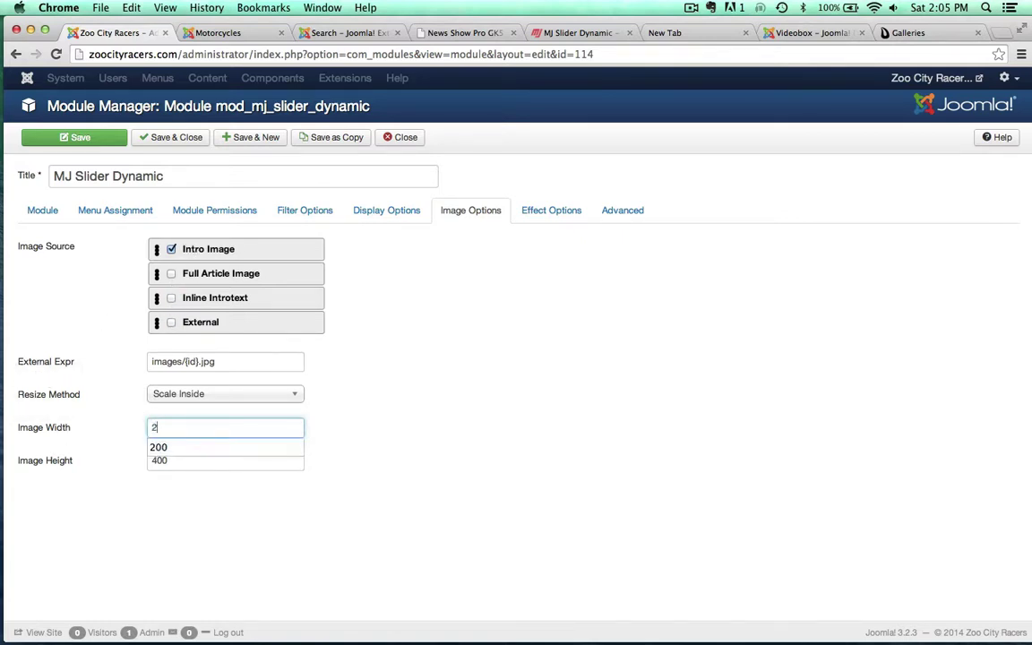
pyautogui.press('Escape')
pyautogui.doubleClick(181, 463)
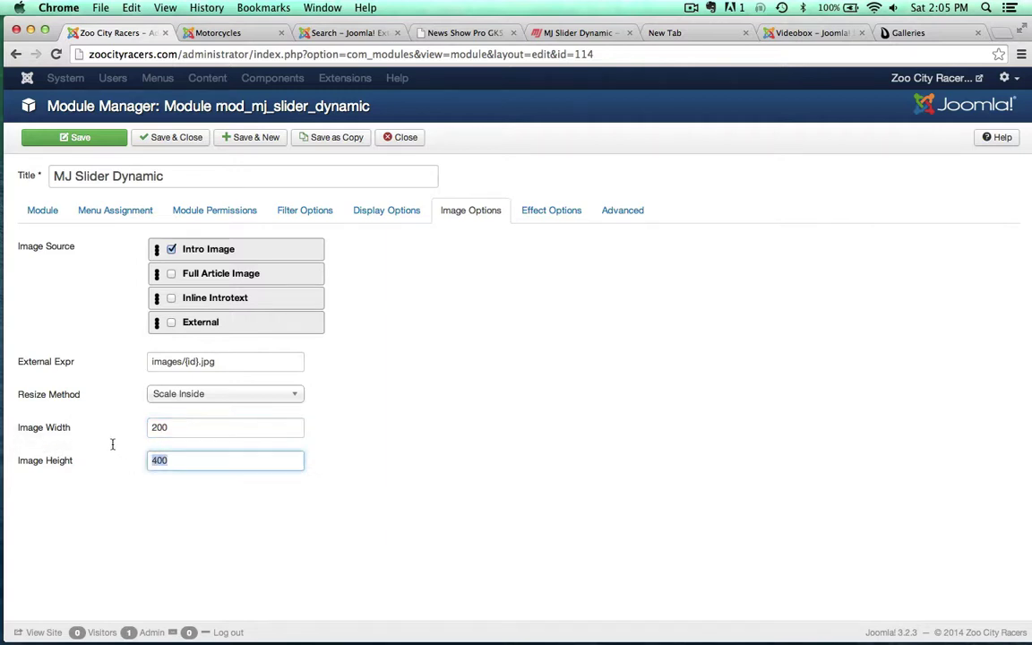
pyautogui.write('10')
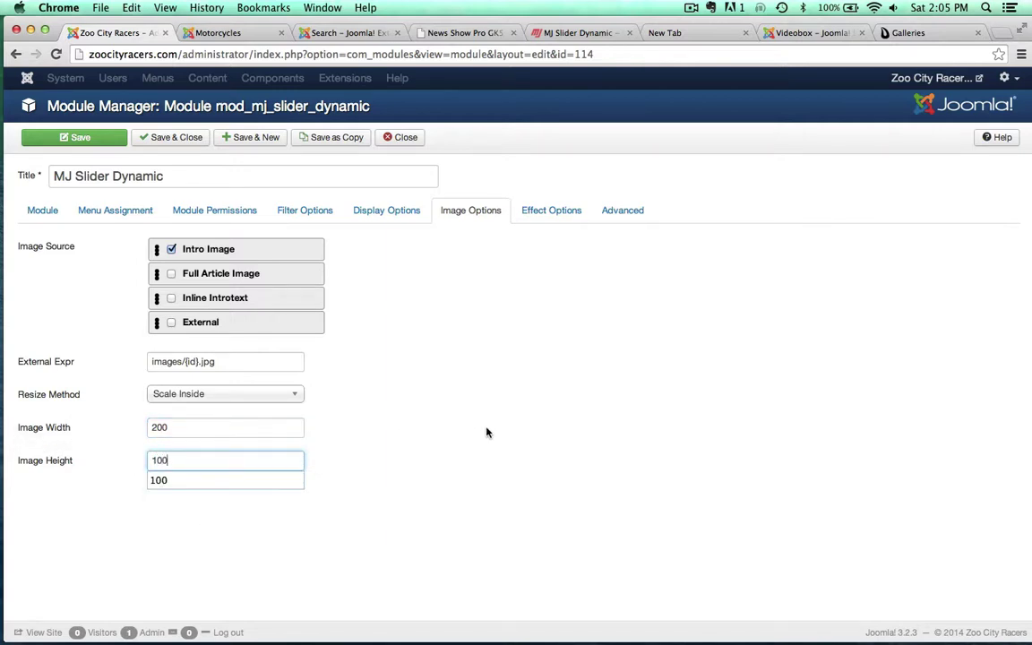
pyautogui.click(487, 433)
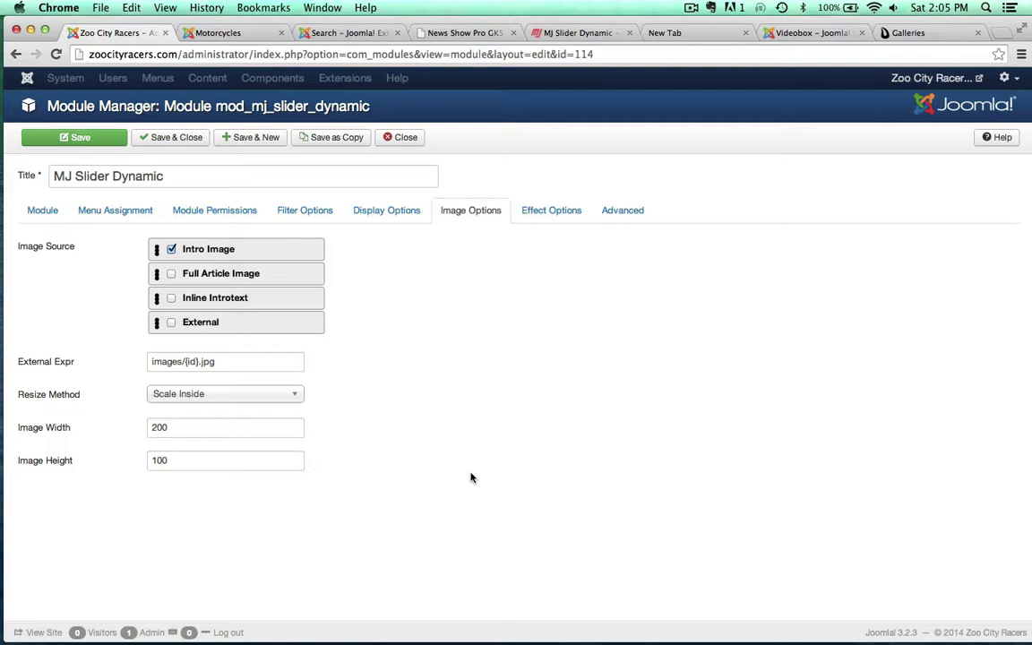
pyautogui.click(538, 209)
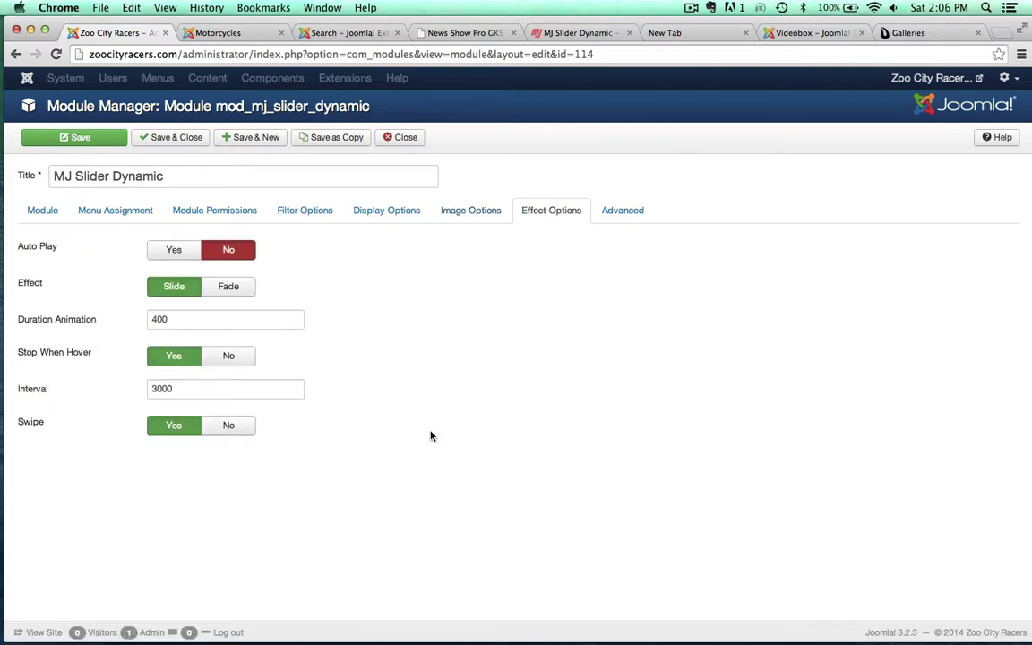
# Step: Save the module and reload the live Motorcycles page to find the slider
pyautogui.click(88, 139)
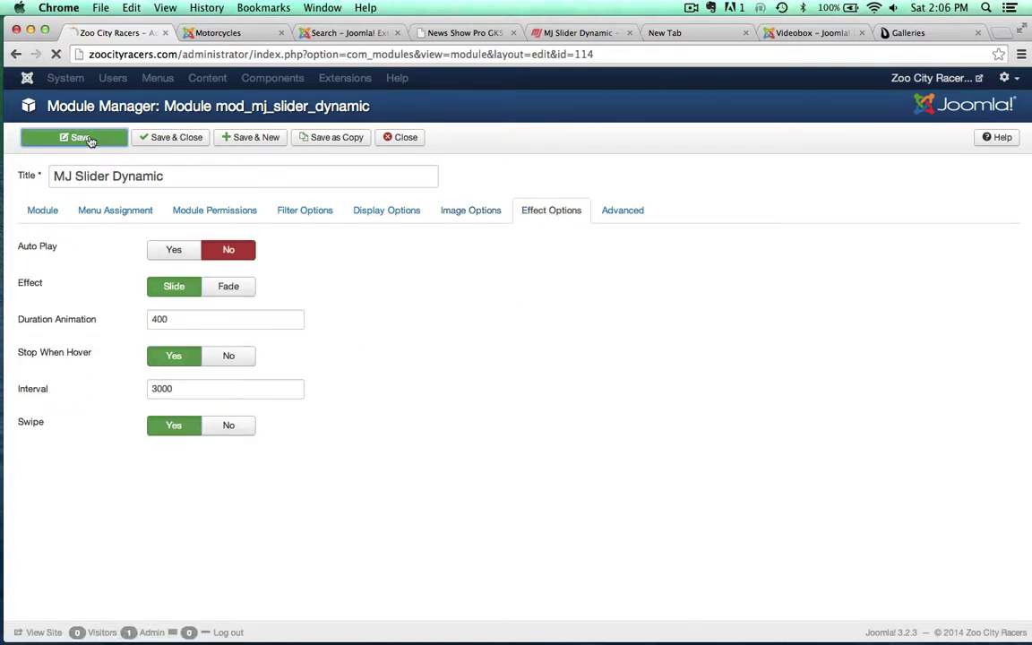
pyautogui.click(217, 34)
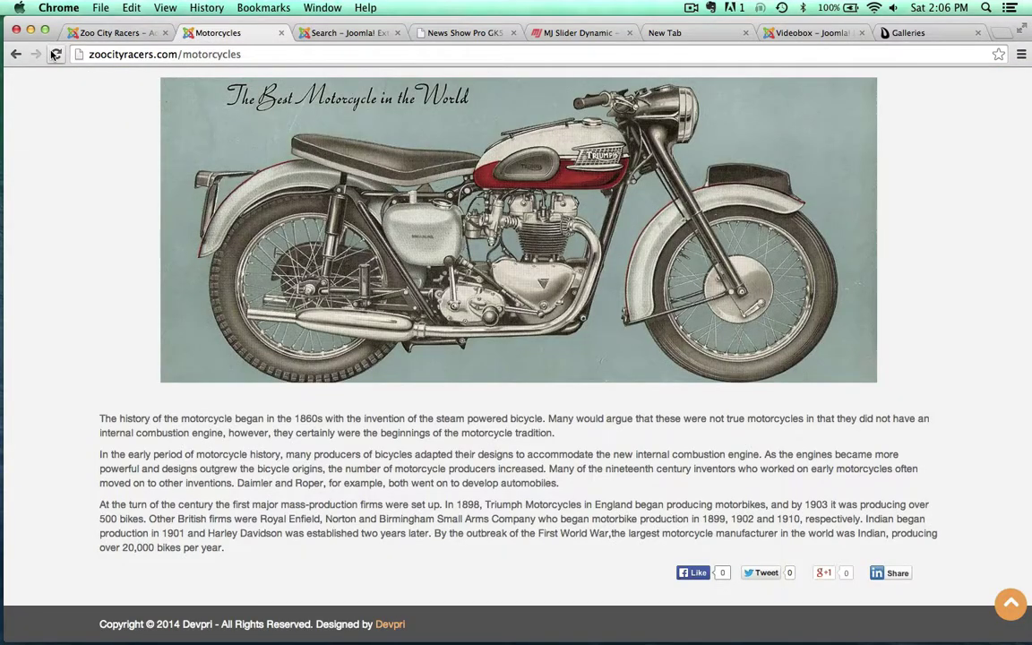
pyautogui.click(55, 54)
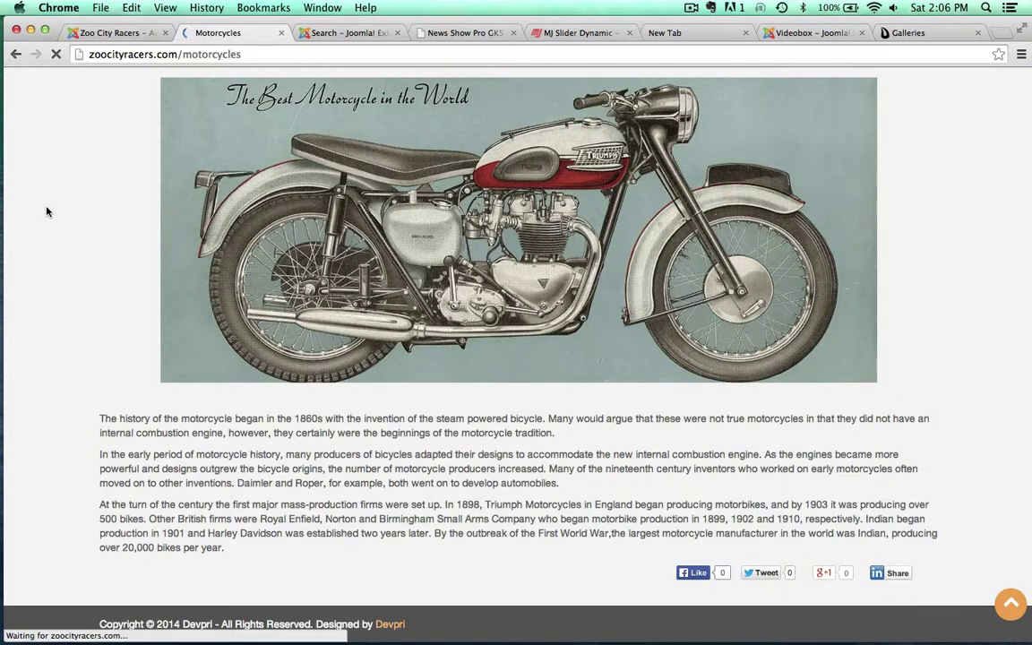
pyautogui.scroll(-5, 48, 212)
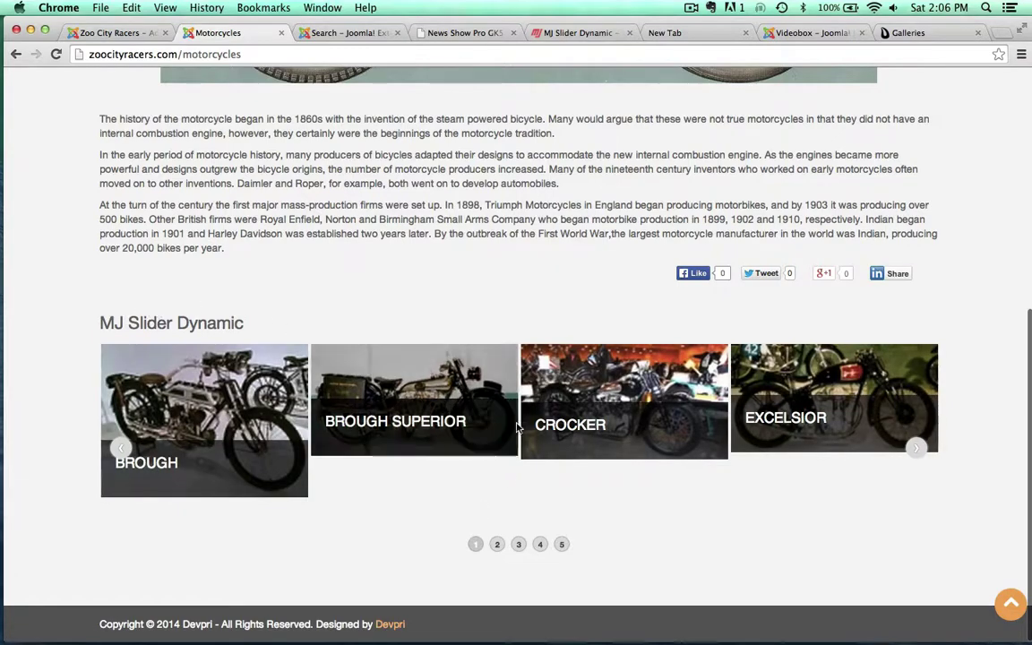
# Step: Page through the slider thumbnails using pagination dots 2, 3 and 5
pyautogui.click(497, 546)
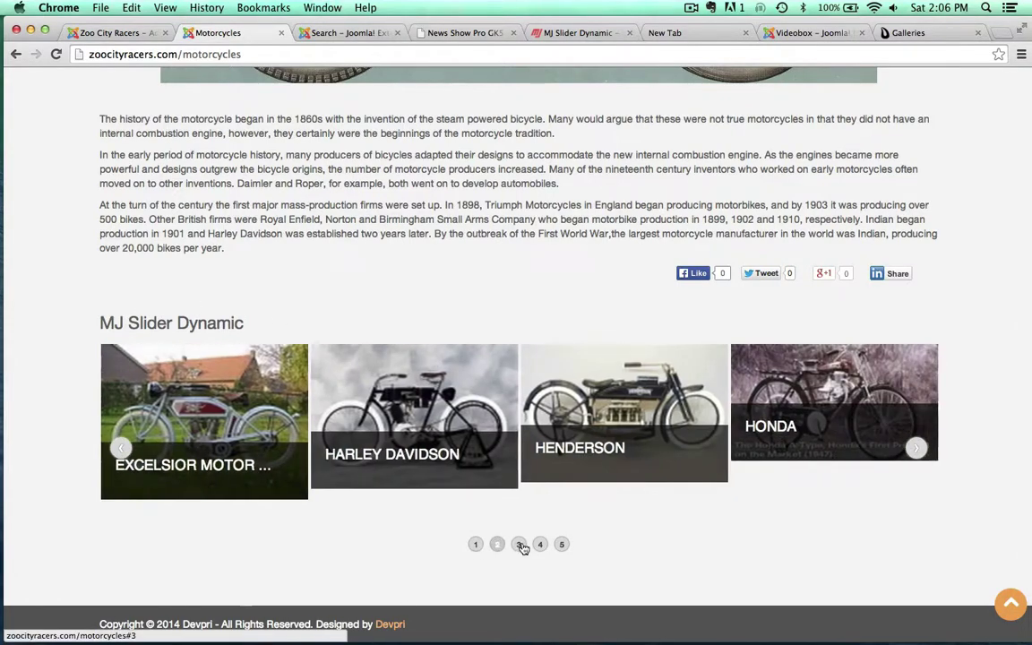
pyautogui.click(519, 546)
pyautogui.click(561, 545)
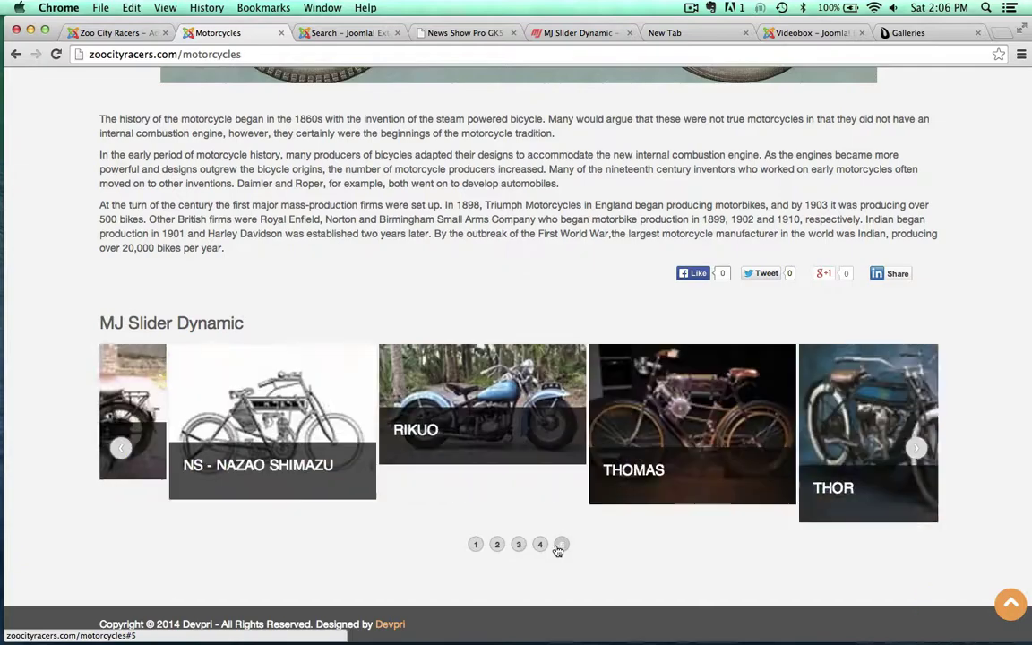
pyautogui.scroll(10, 5, 273)
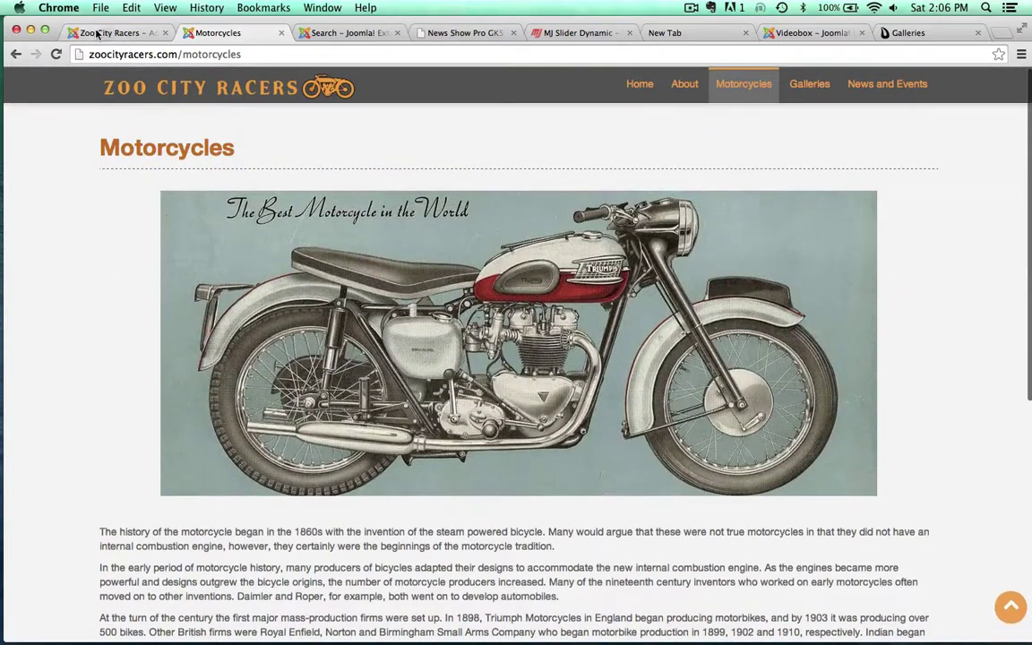
# Step: Set the slider's Image Options resize method to Crop and save the module
pyautogui.click(108, 35)
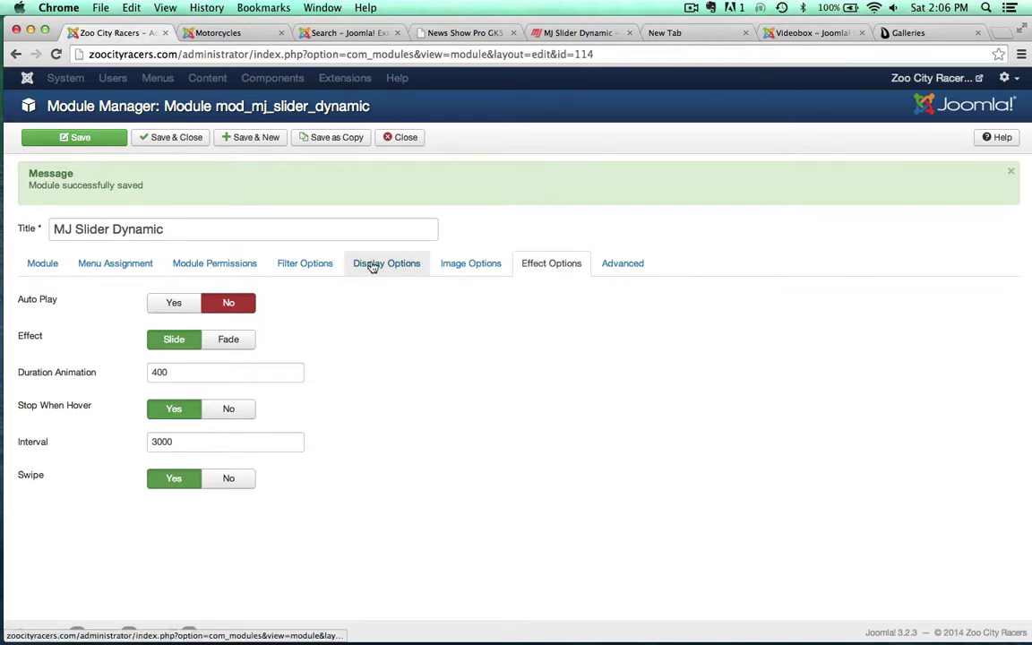
pyautogui.click(474, 263)
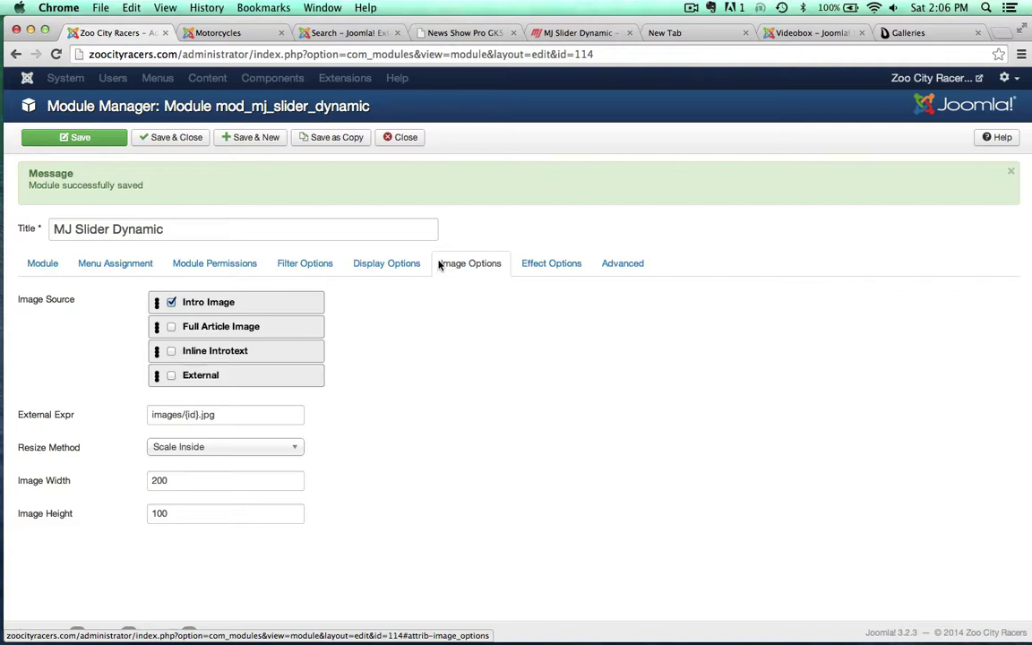
pyautogui.click(392, 270)
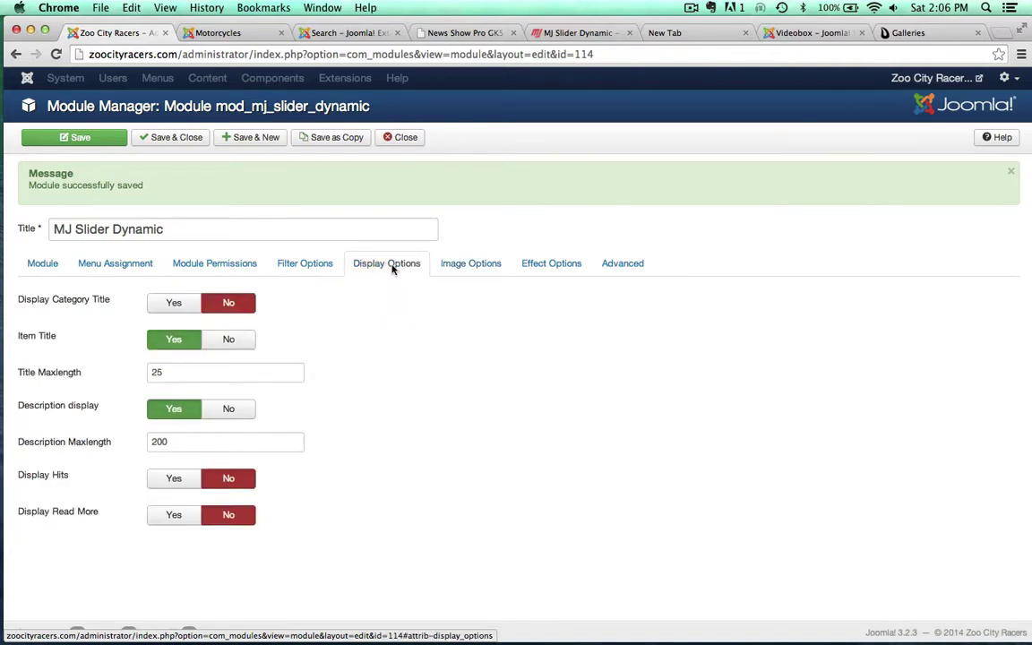
pyautogui.click(467, 269)
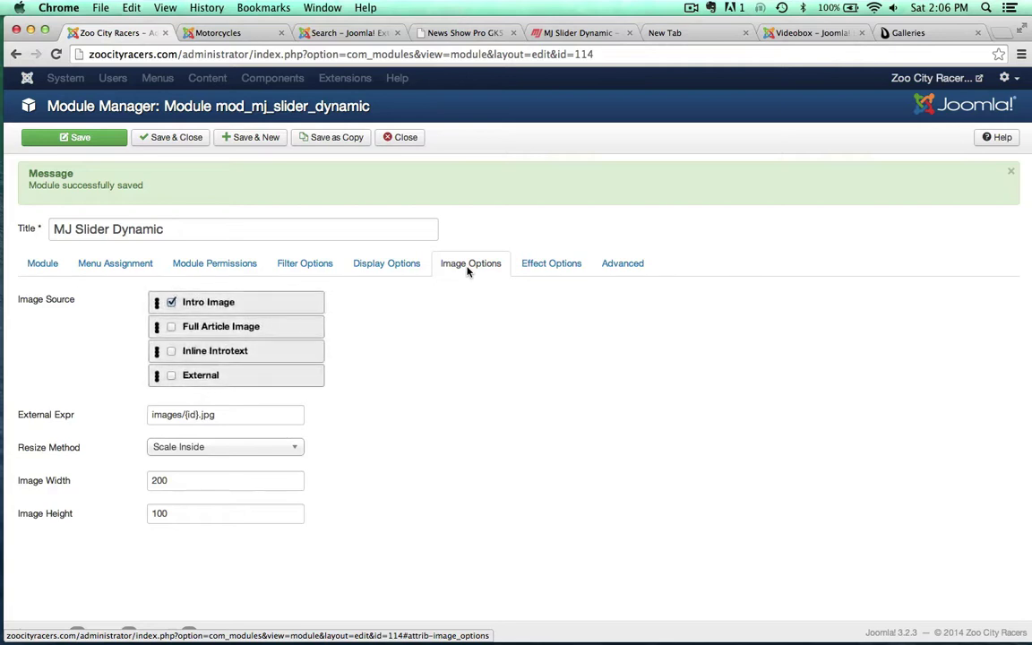
pyautogui.click(166, 453)
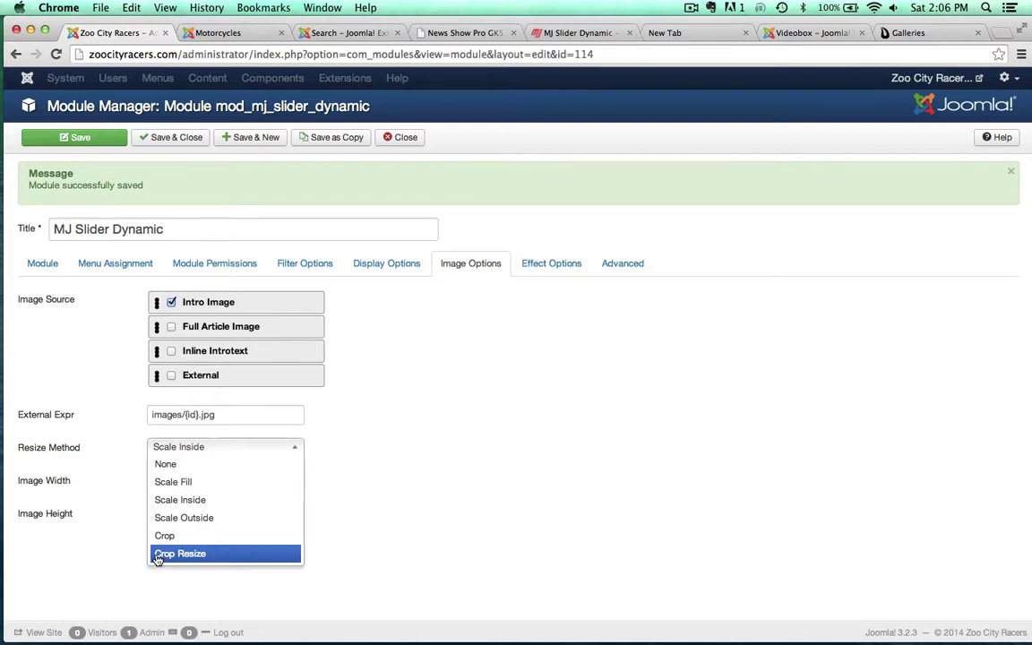
pyautogui.click(190, 535)
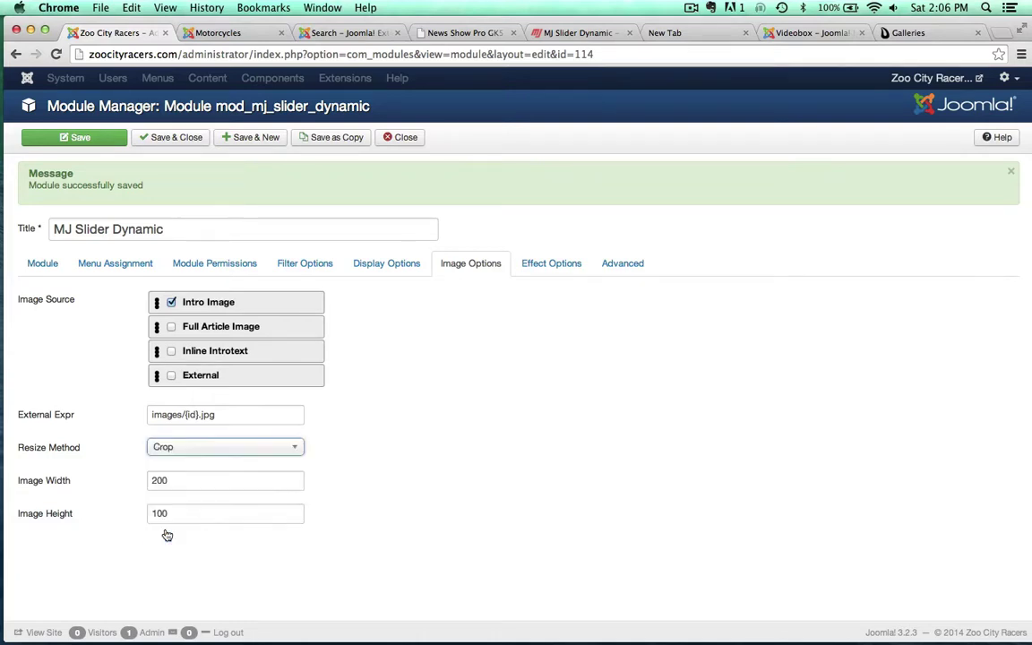
pyautogui.click(89, 137)
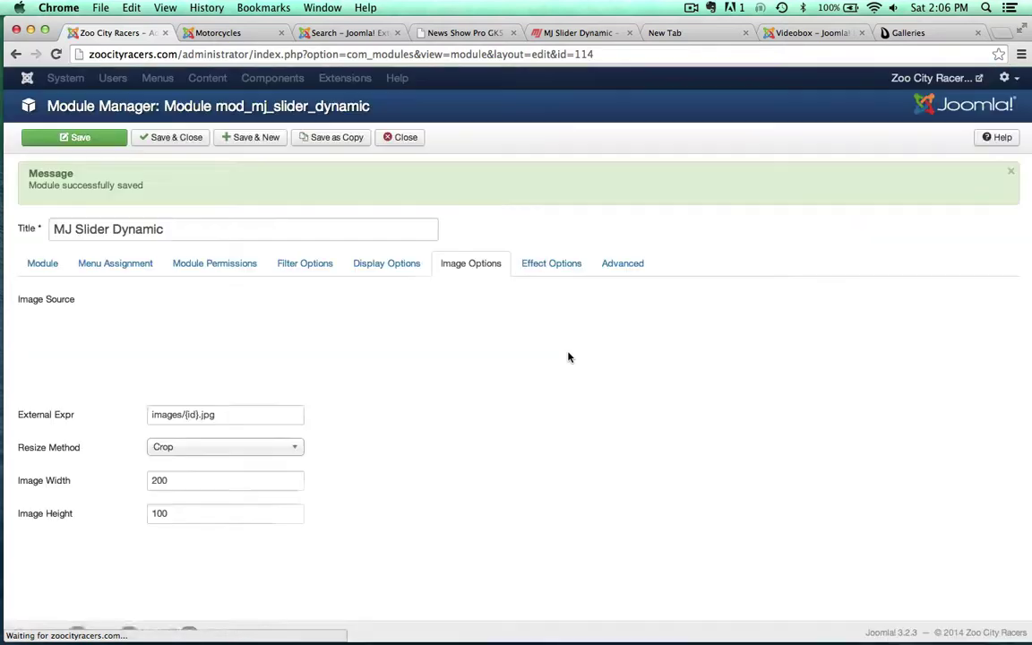
# Step: Reload the Motorcycles page and check the slider's cropped thumbnails
pyautogui.click(226, 32)
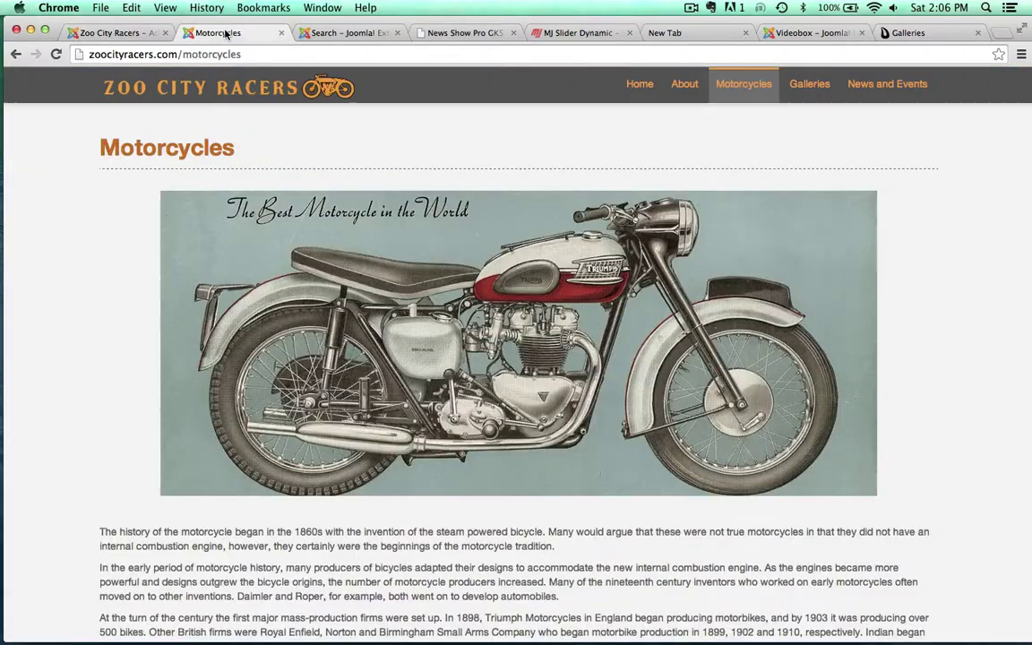
pyautogui.click(56, 54)
pyautogui.scroll(-8, 59, 271)
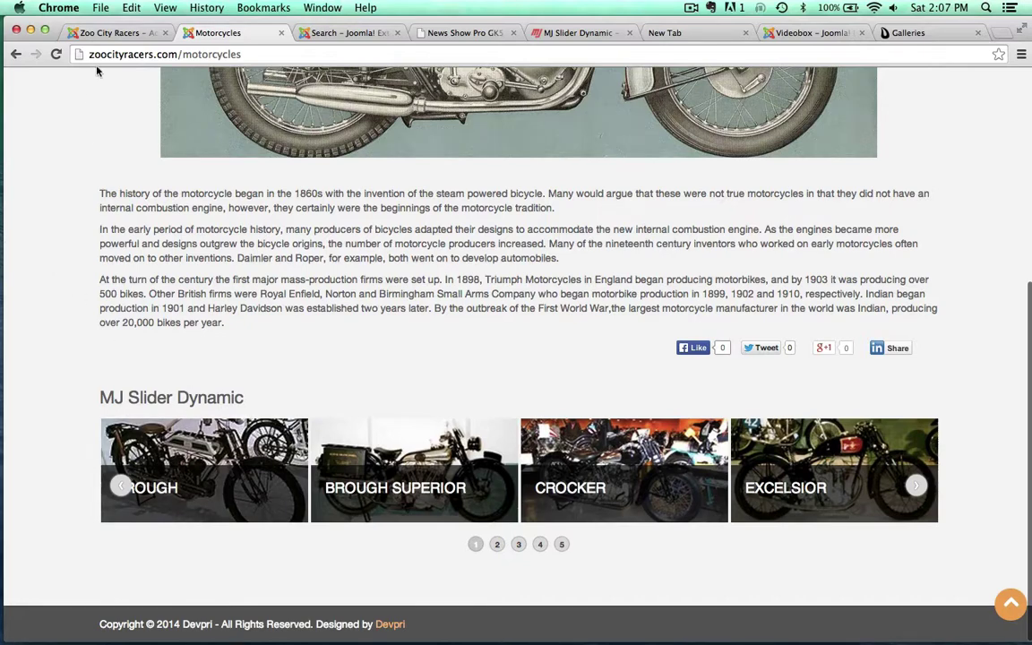
# Step: Set the module's Show Title to Hide and save
pyautogui.click(106, 32)
pyautogui.click(41, 263)
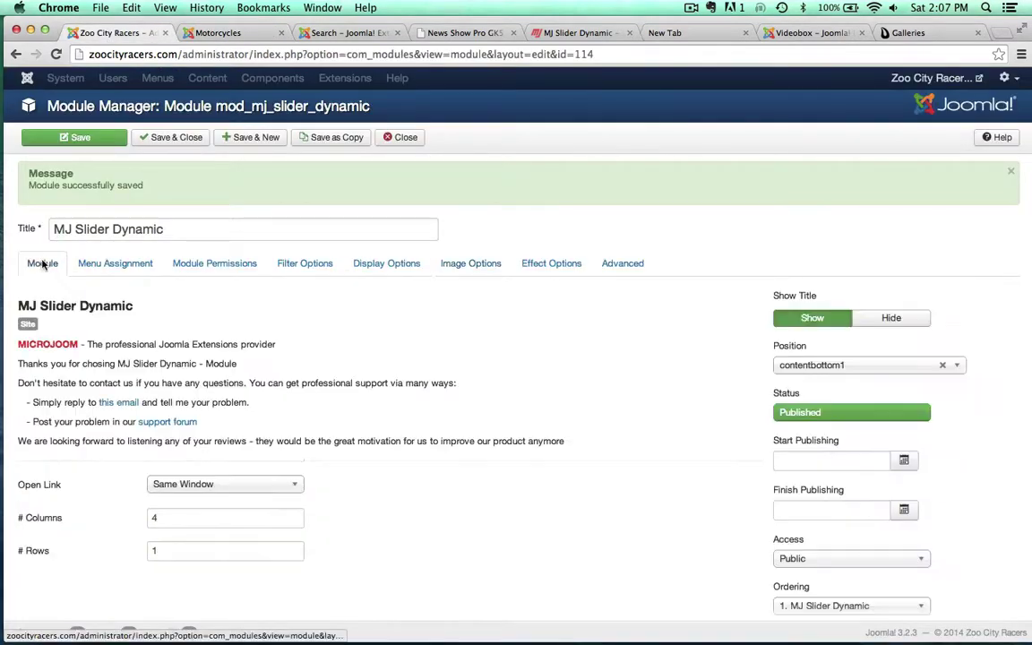
pyautogui.click(892, 317)
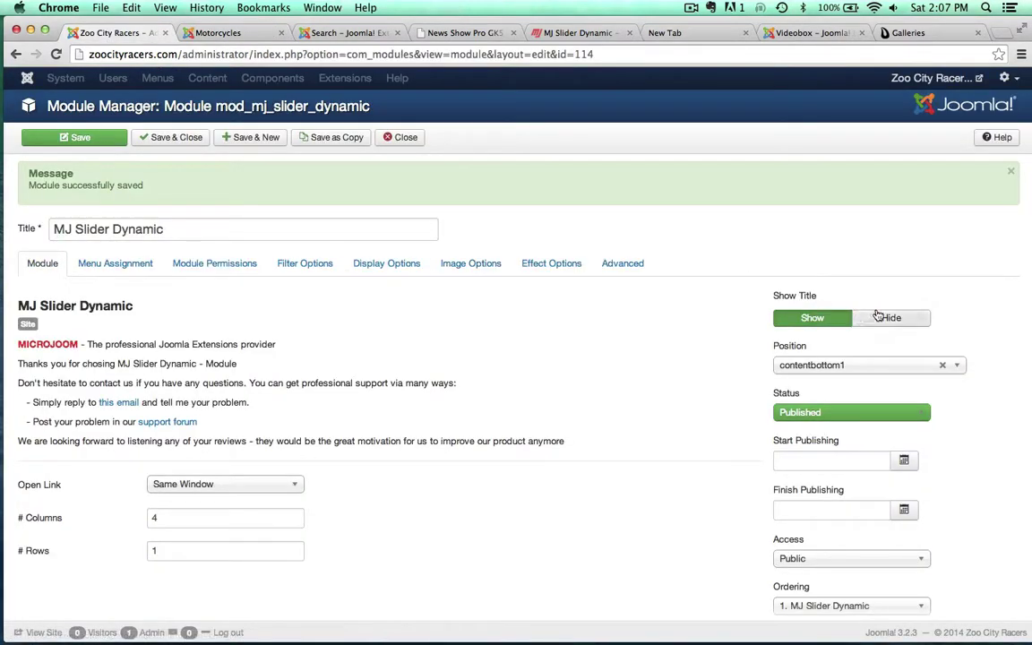
pyautogui.click(80, 137)
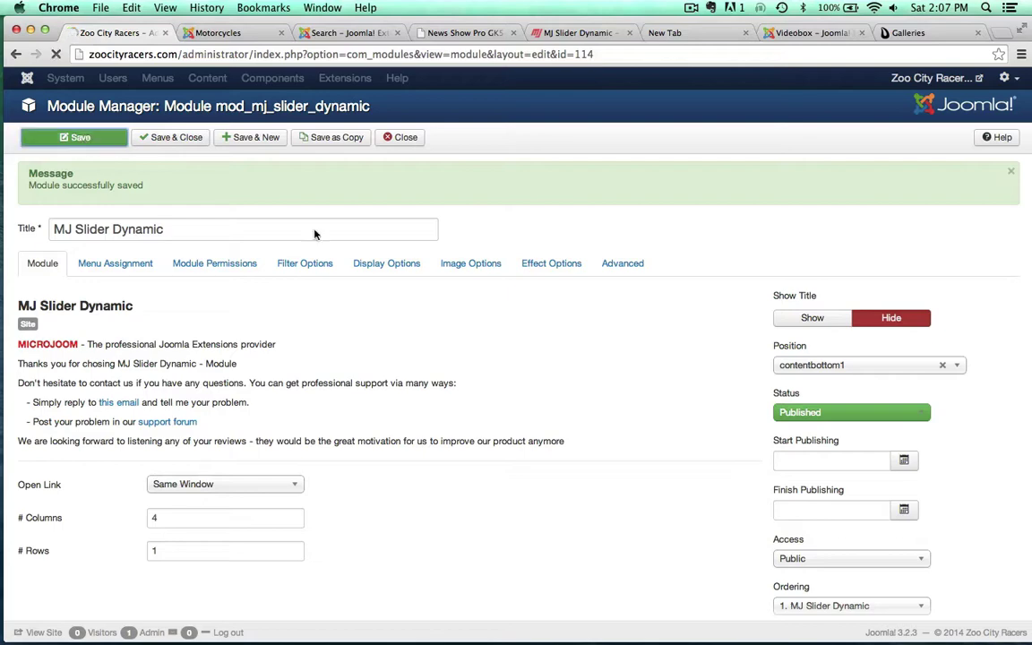
# Step: Reload the public Motorcycles page, page through the slider thumbnails and open the NS - Nazao Shimazu article
pyautogui.click(236, 33)
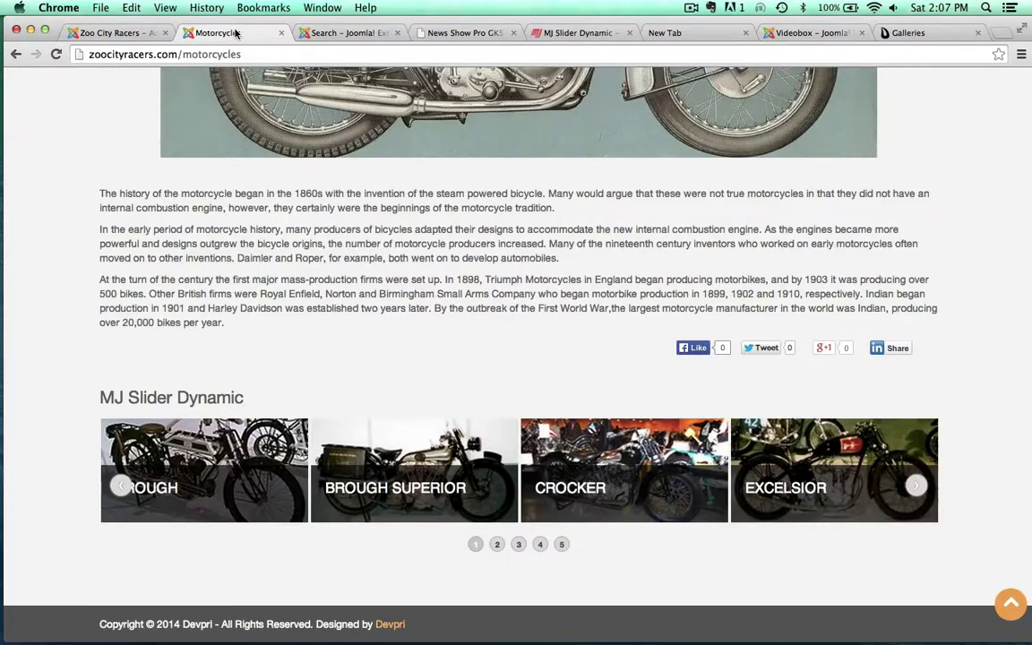
pyautogui.click(53, 52)
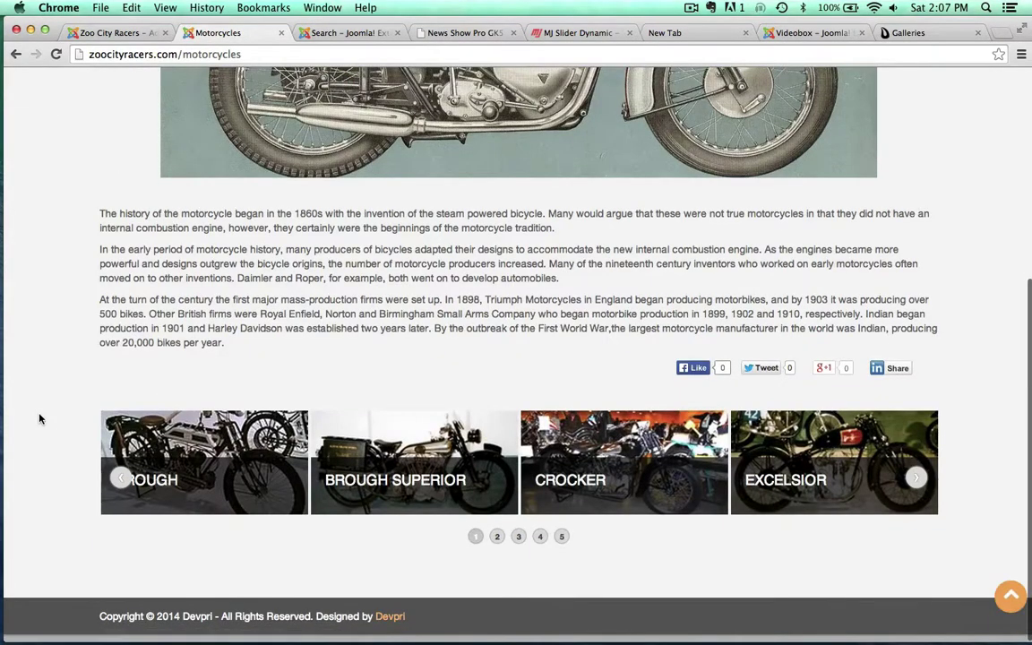
pyautogui.scroll(4, 39, 418)
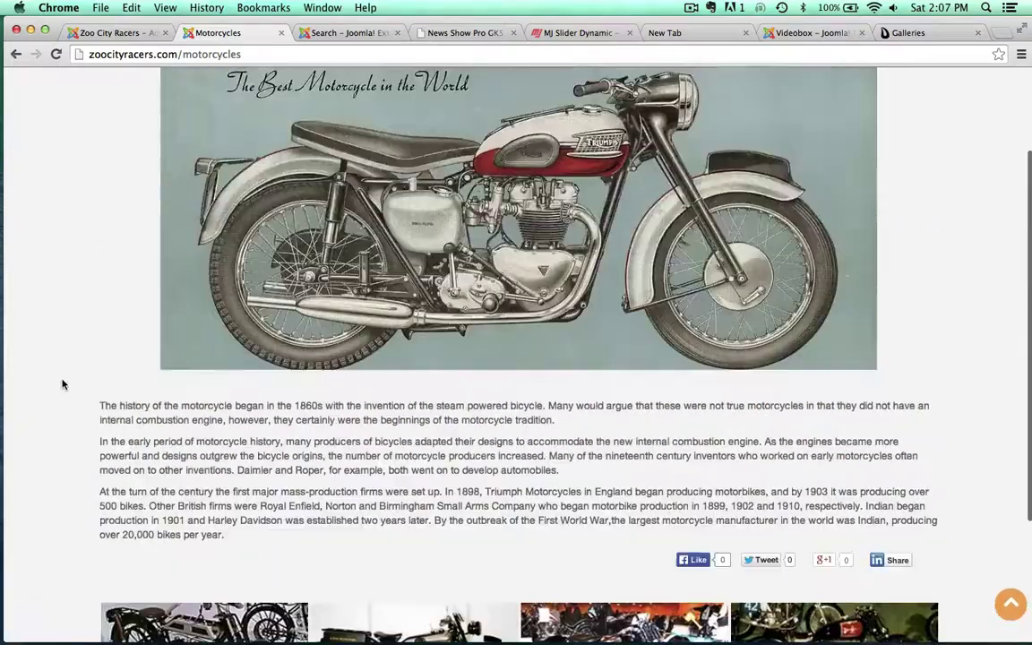
pyautogui.scroll(-3, 62, 385)
pyautogui.scroll(-3, 62, 385)
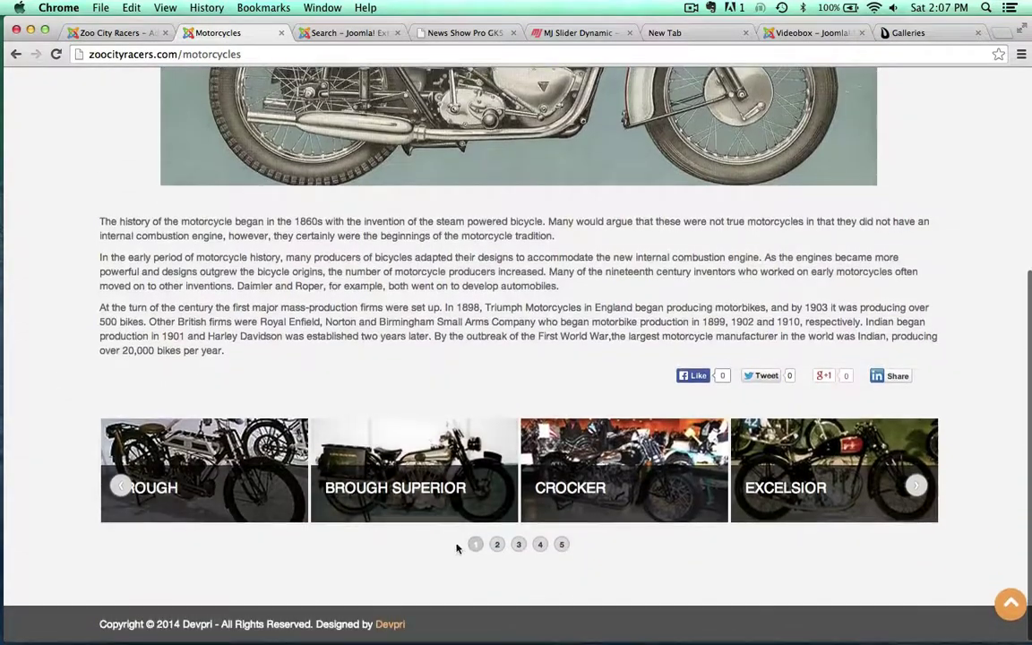
pyautogui.click(497, 545)
pyautogui.click(518, 545)
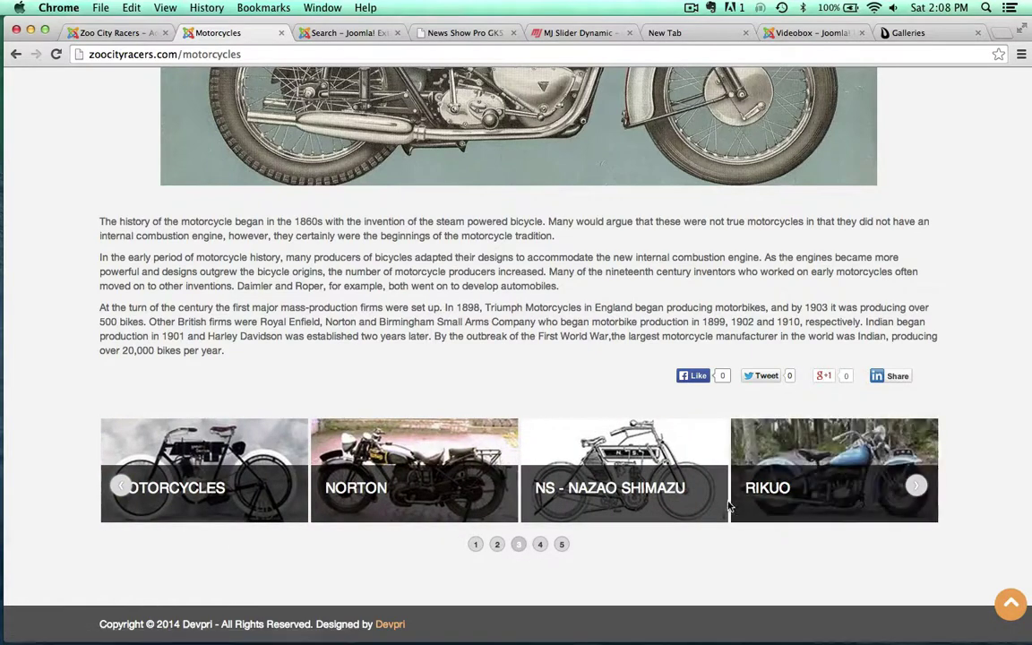
pyautogui.click(562, 492)
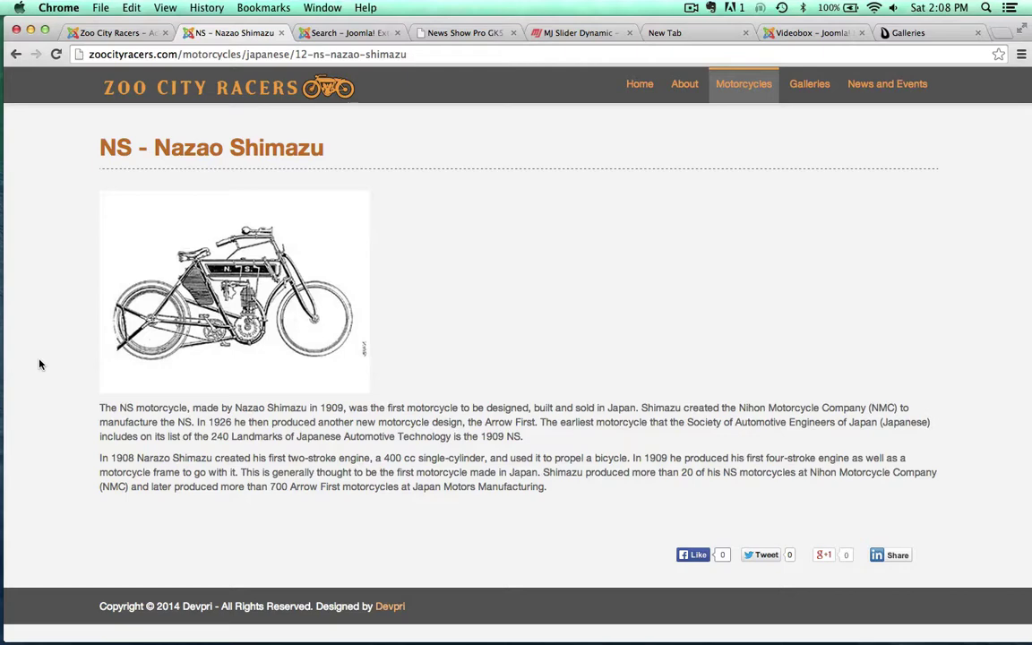
pyautogui.click(16, 54)
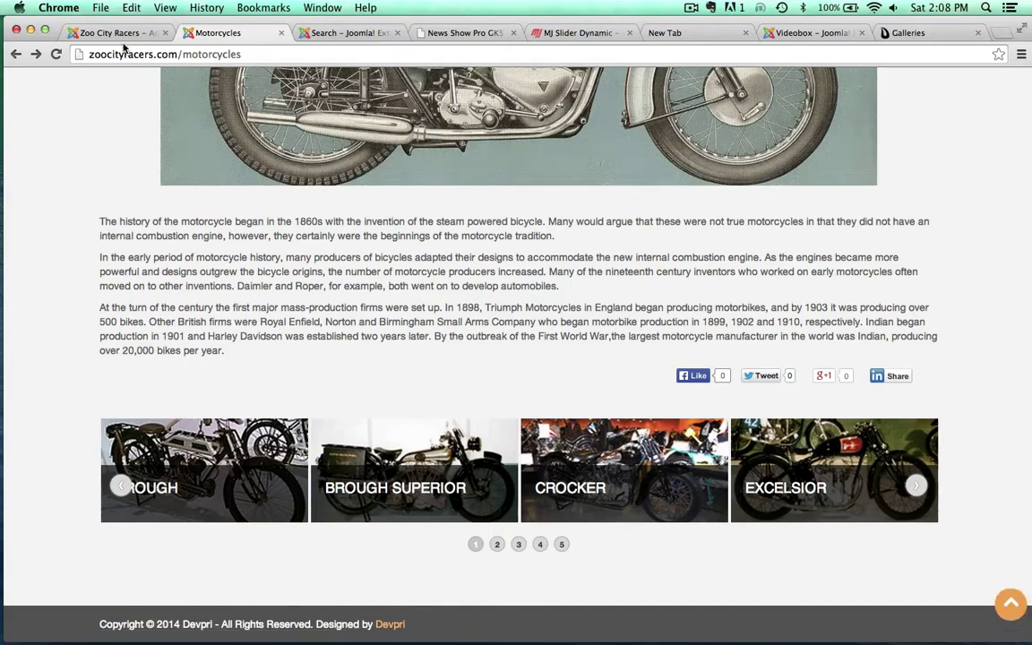
# Step: Return to the administrator's MJ Slider Dynamic module settings after glancing at the extension search results
pyautogui.click(114, 32)
pyautogui.click(341, 33)
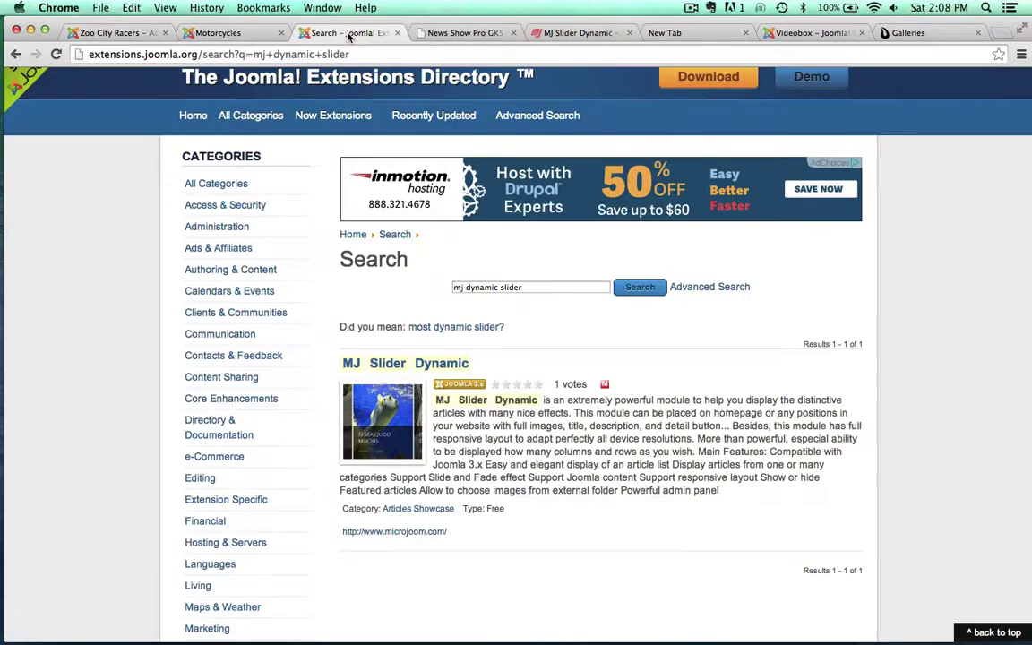
pyautogui.click(112, 35)
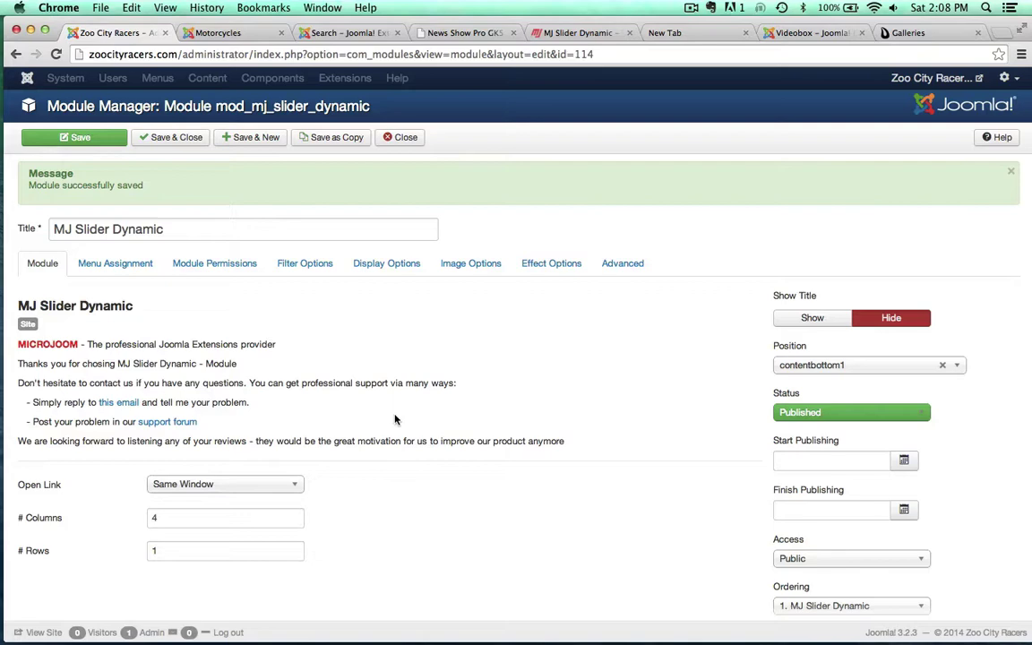
# Step: Set Module Assignment to 'On all pages except those selected', excluding Home and the Galleries pages, and save
pyautogui.scroll(-2, 406, 424)
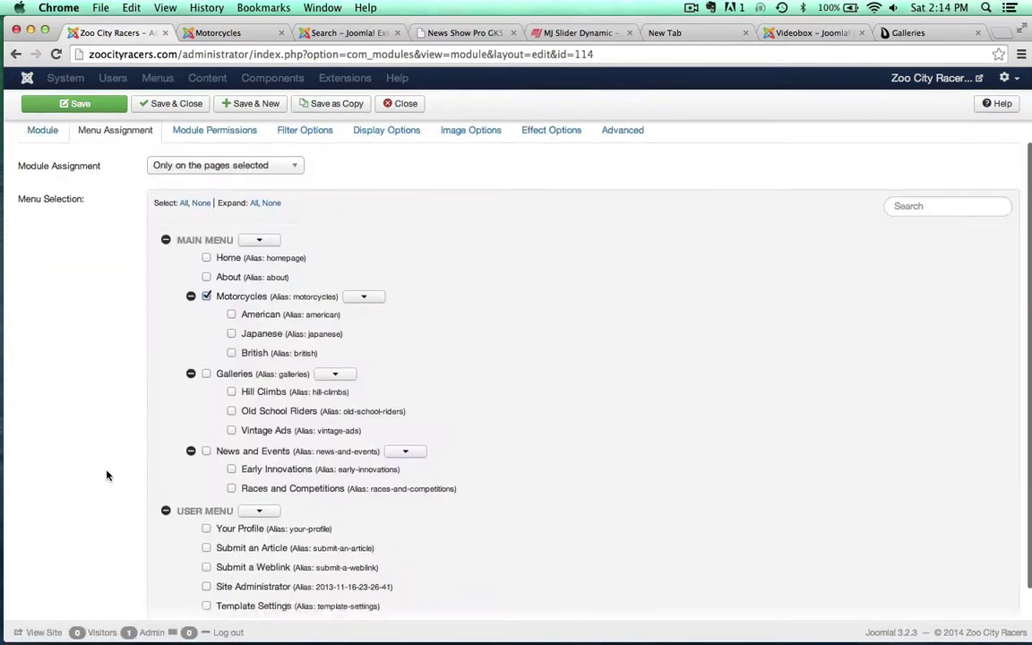
pyautogui.scroll(1, 107, 476)
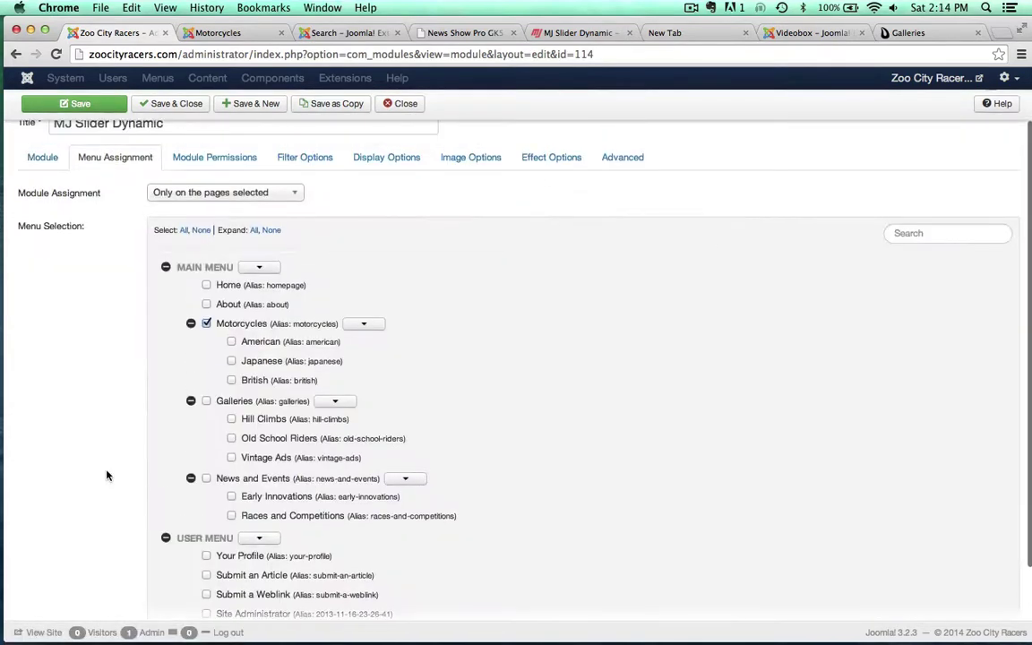
pyautogui.click(161, 196)
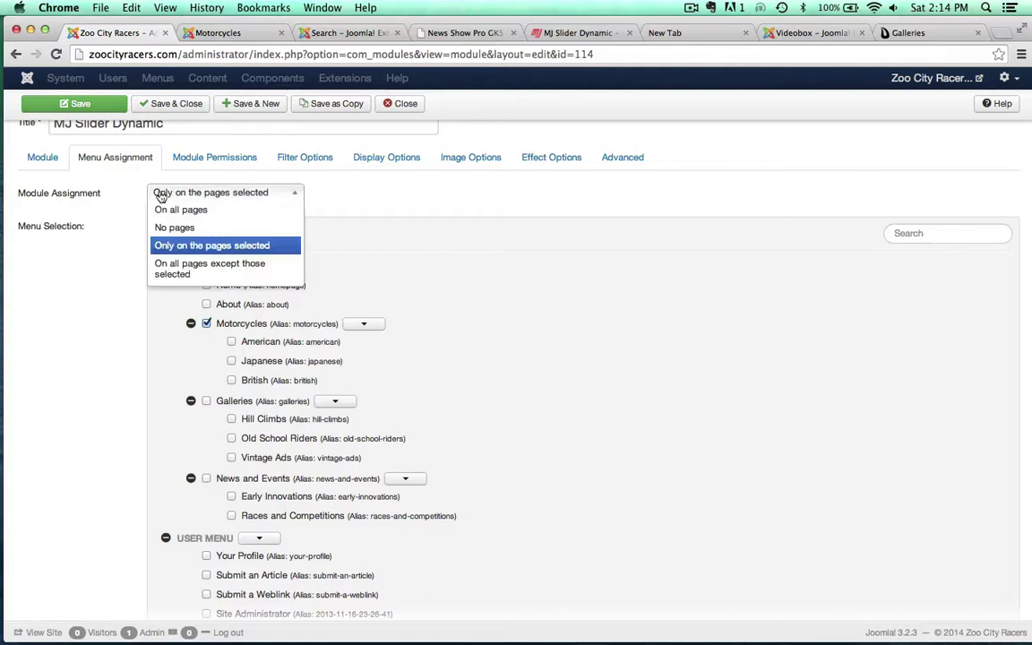
pyautogui.click(187, 272)
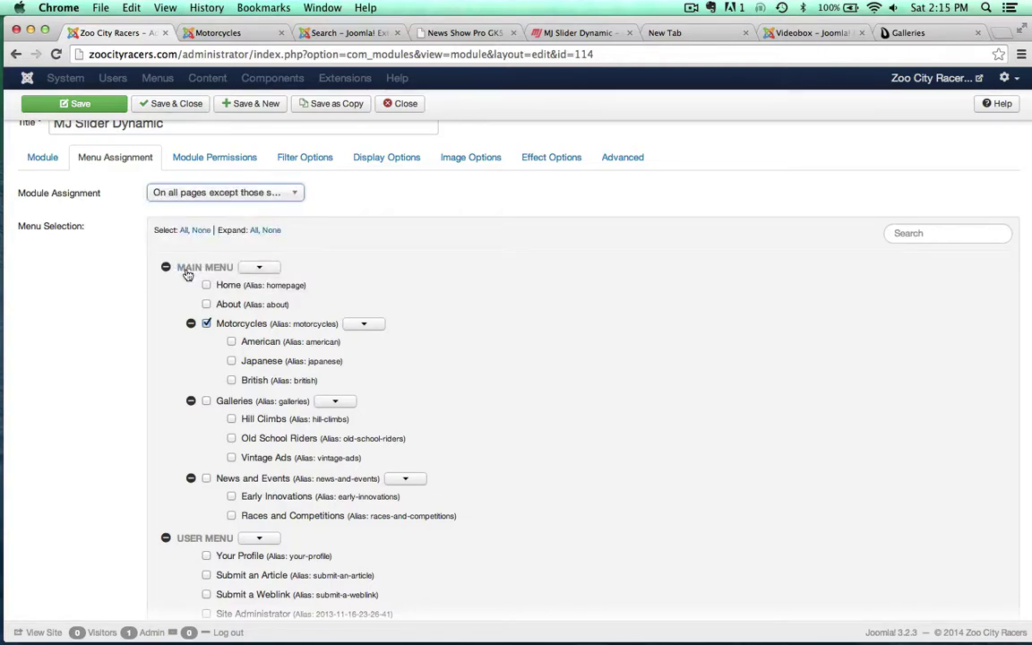
pyautogui.click(206, 324)
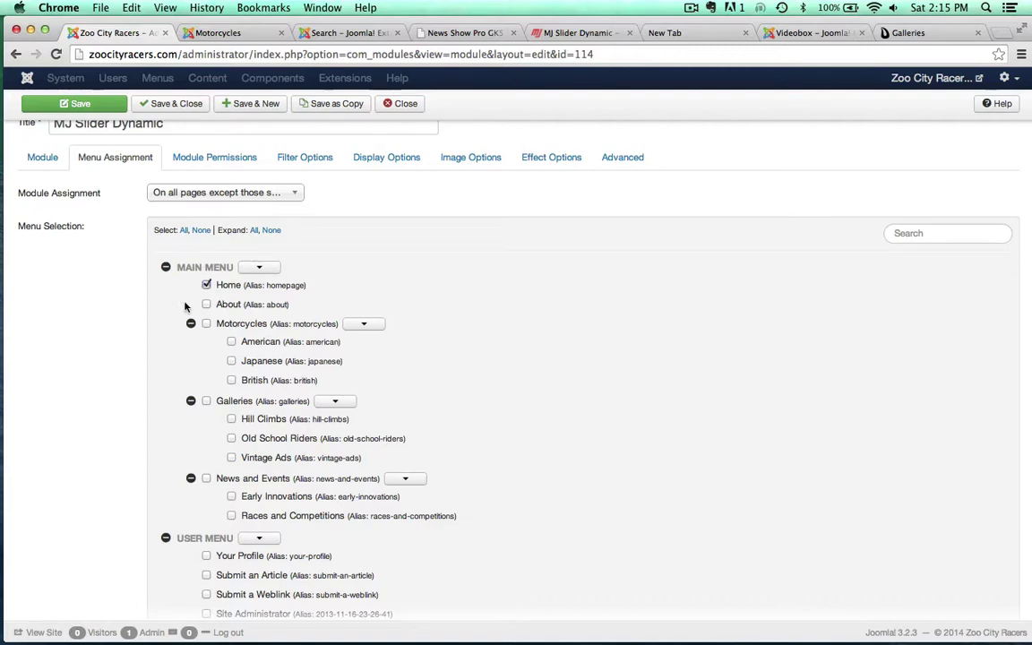
pyautogui.scroll(-2, 205, 356)
pyautogui.click(206, 359)
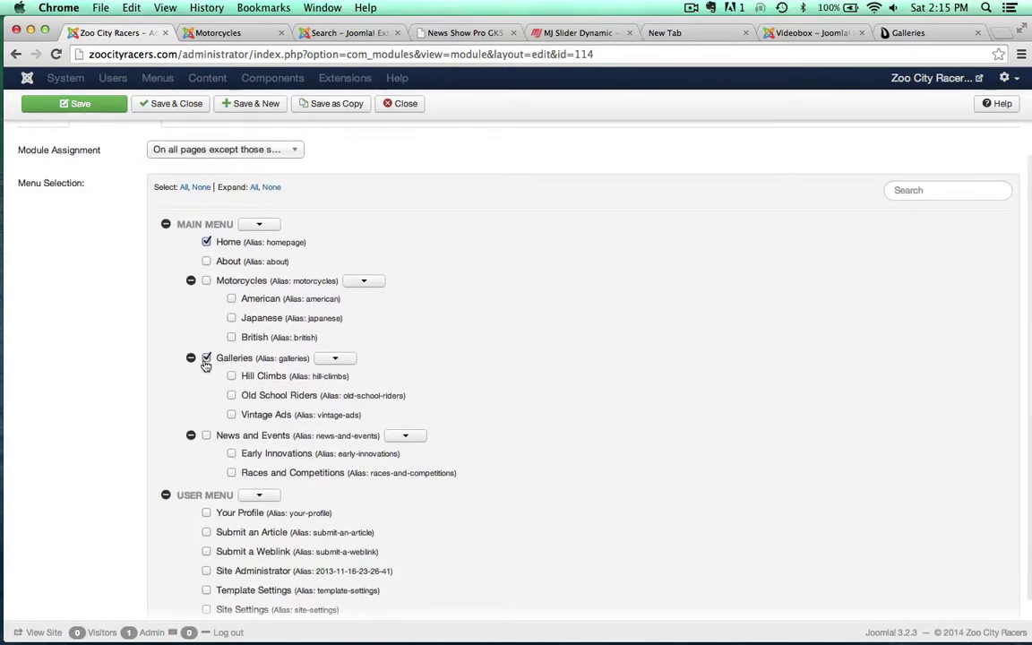
pyautogui.click(232, 416)
pyautogui.scroll(-2, 114, 405)
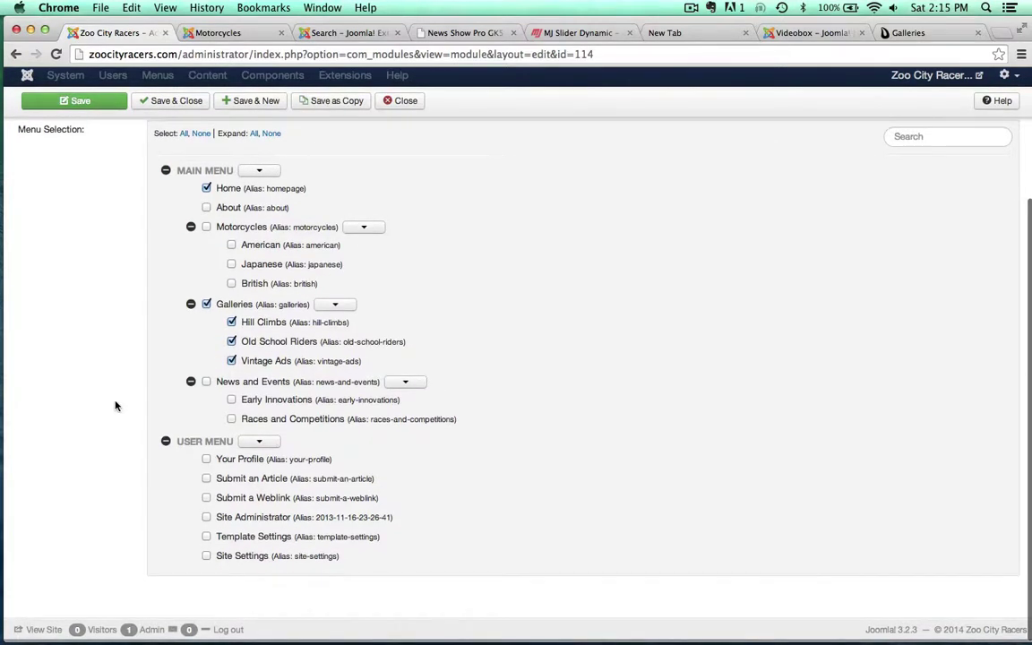
pyautogui.click(89, 104)
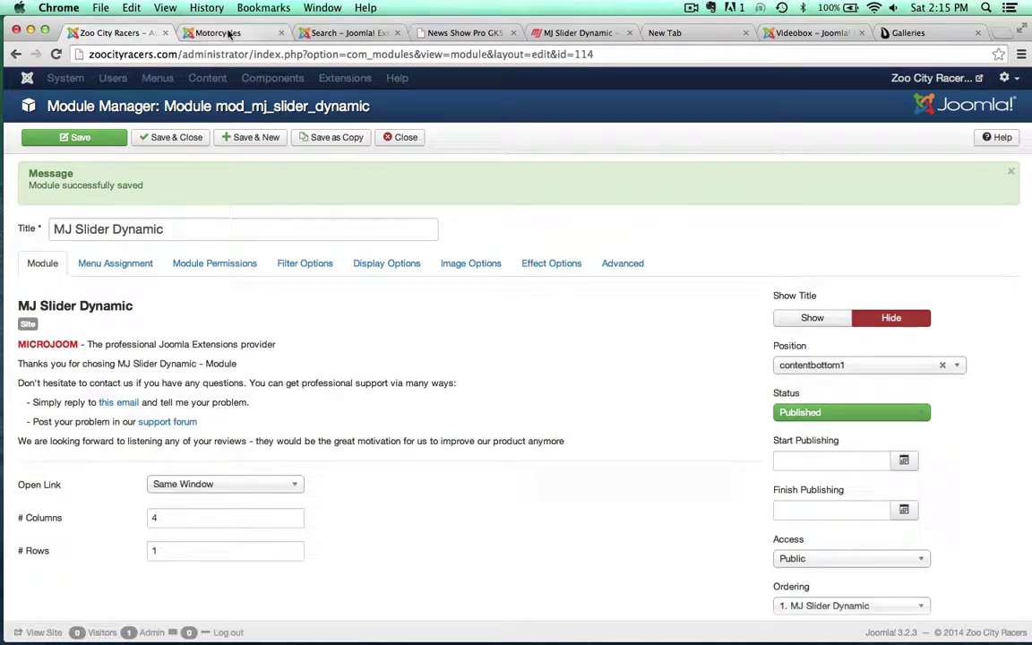
# Step: On the Motorcycles page, page through the slider and open the Norton and Crocker articles from it
pyautogui.click(203, 33)
pyautogui.scroll(-5, 63, 313)
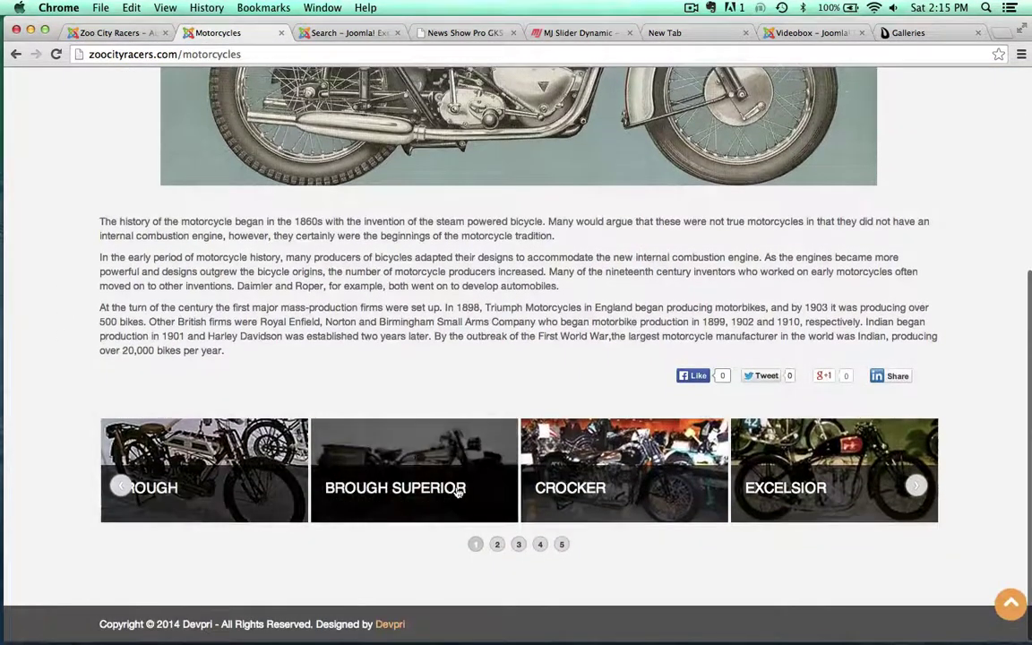
pyautogui.click(498, 544)
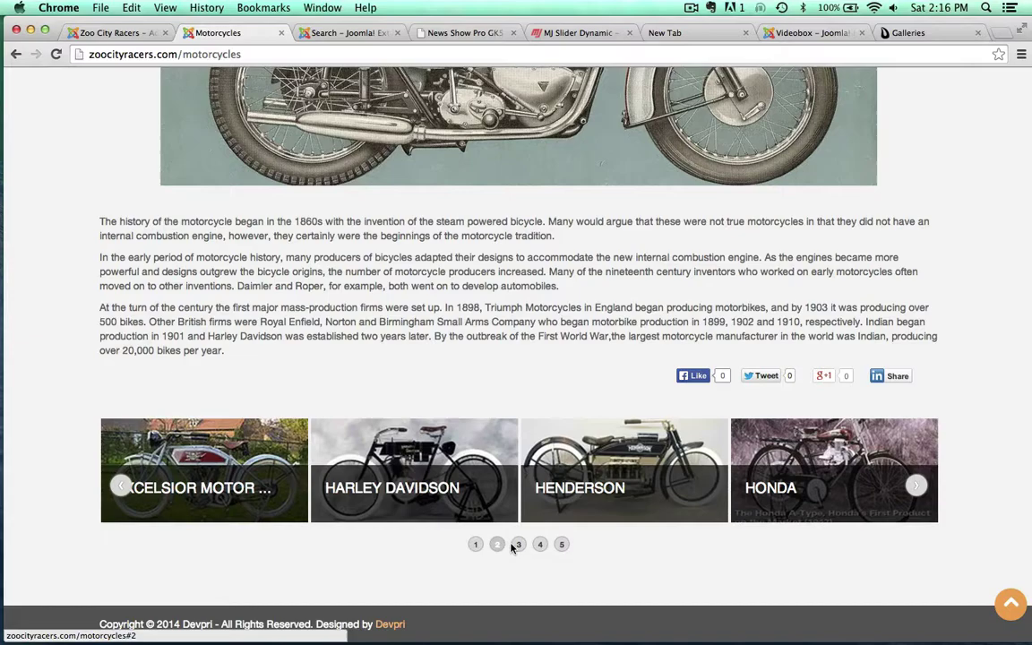
pyautogui.click(520, 545)
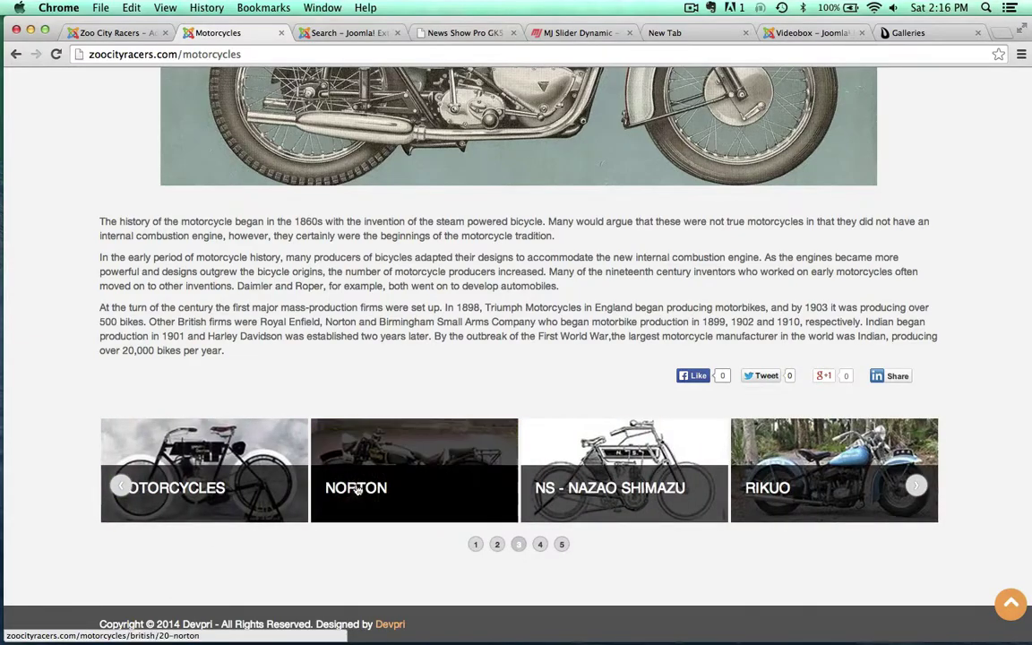
pyautogui.click(316, 441)
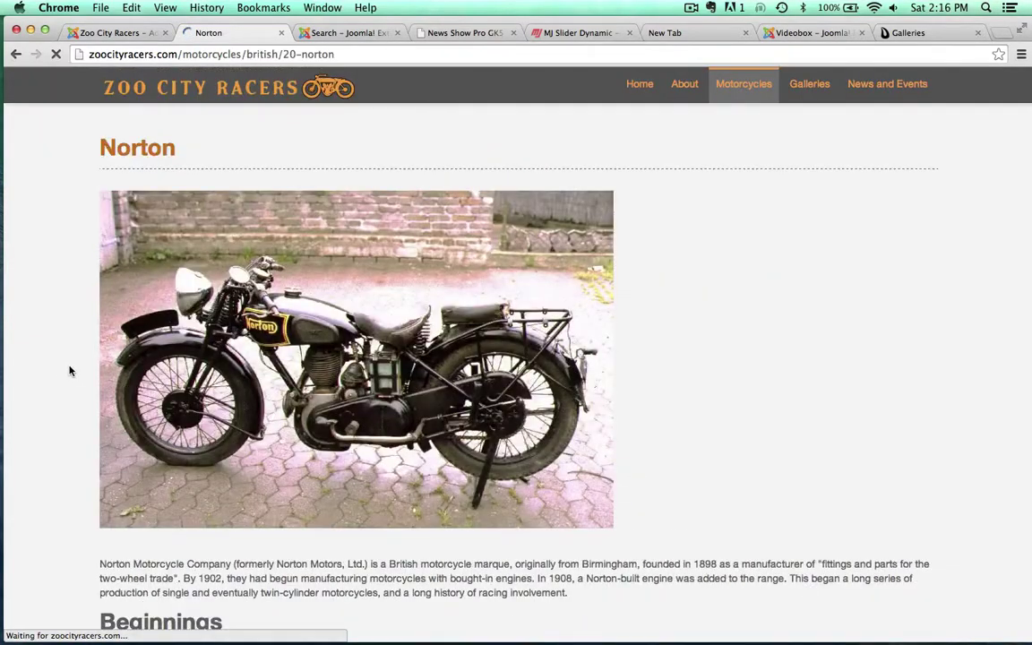
pyautogui.scroll(-10, 63, 372)
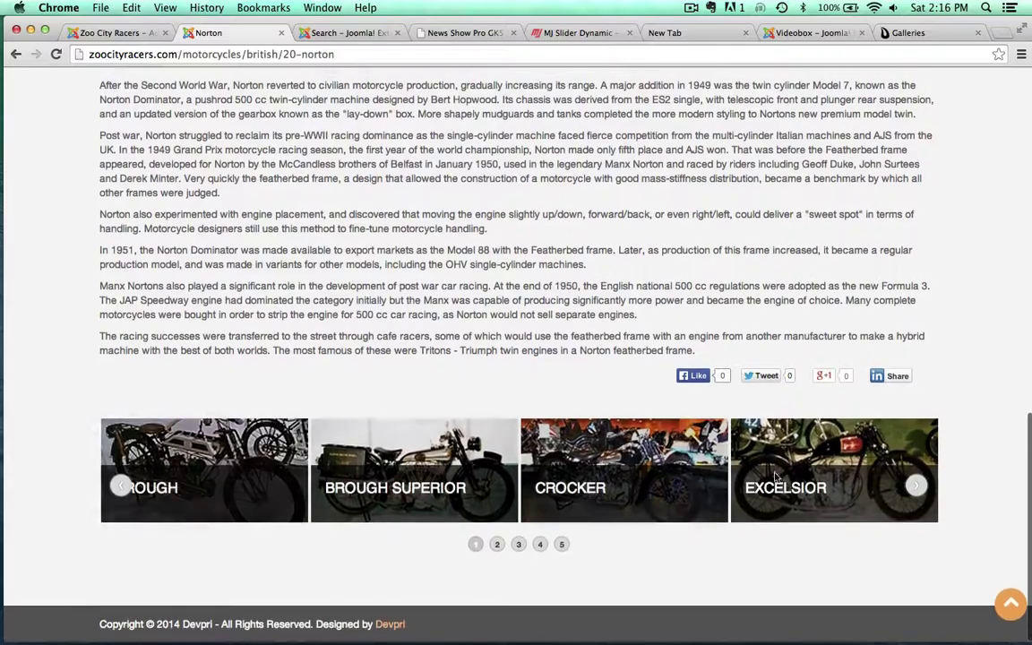
pyautogui.click(572, 492)
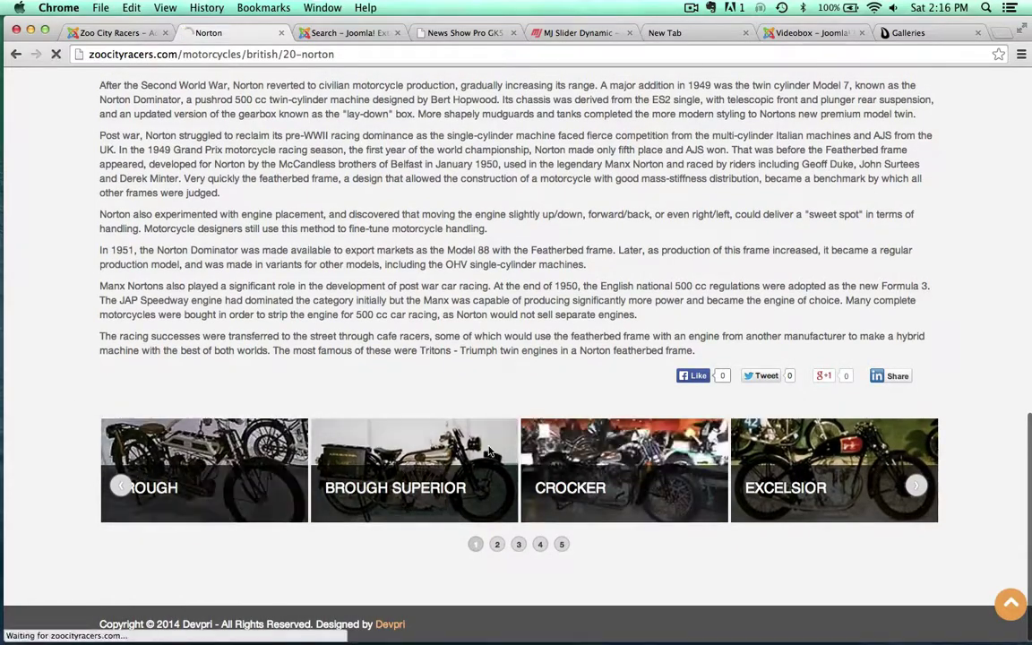
# Step: Page through the slider's second, third and fourth pages on the Crocker article
pyautogui.scroll(-3, 179, 401)
pyautogui.scroll(-5, 179, 401)
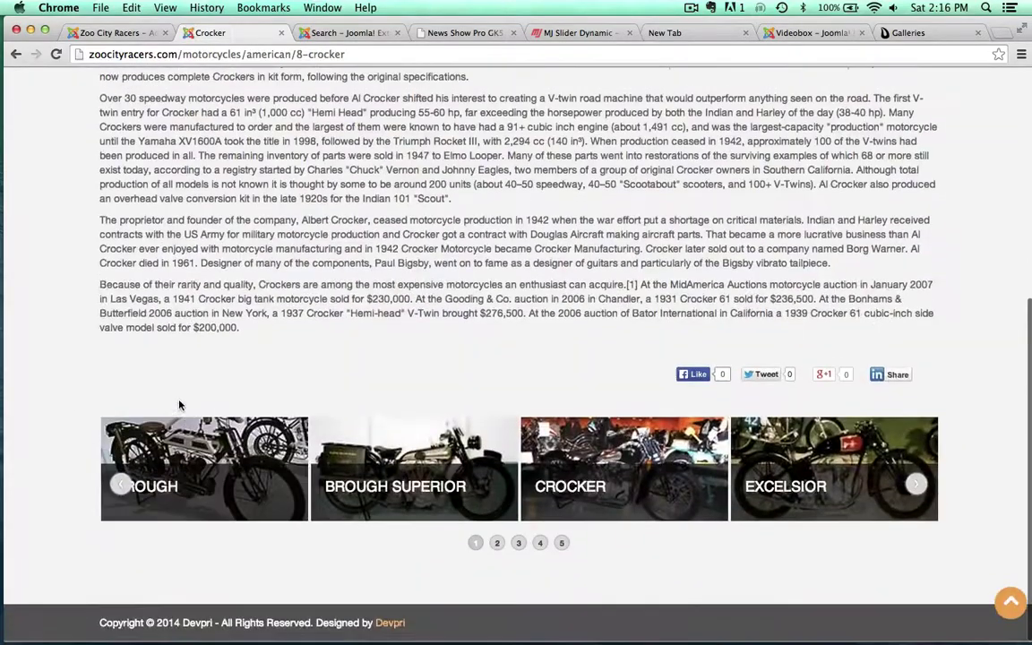
pyautogui.scroll(15, 161, 359)
pyautogui.moveTo(744, 83)
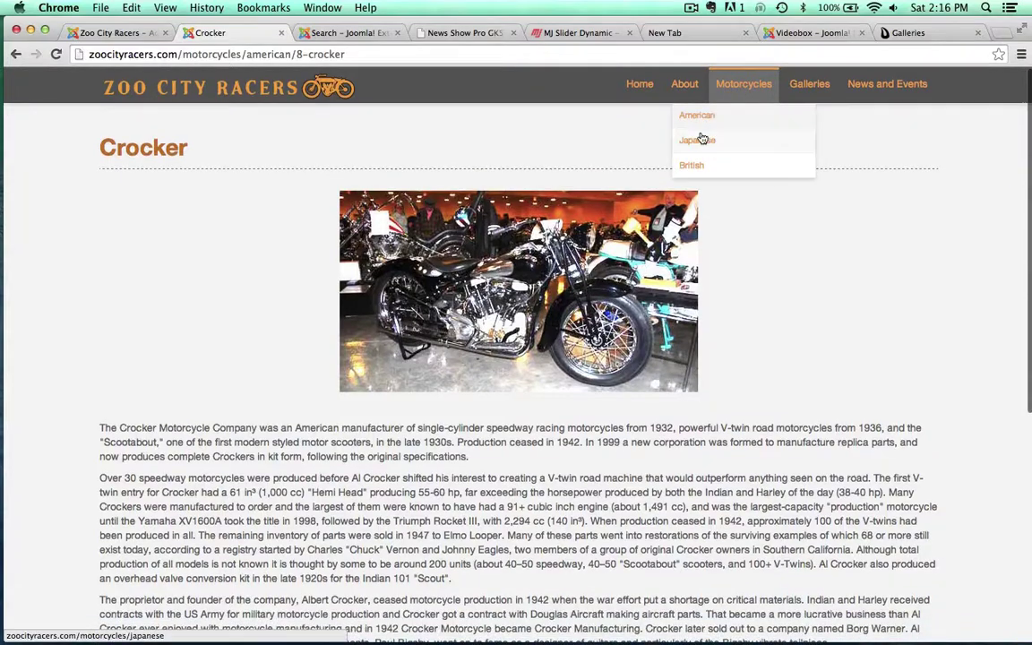
pyautogui.scroll(-8, 332, 352)
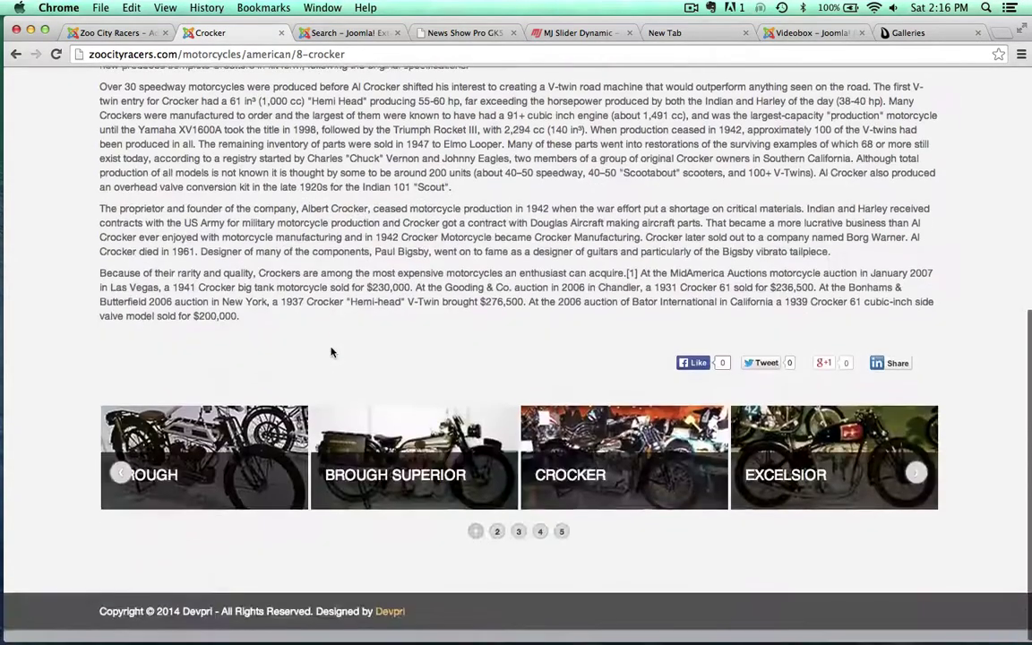
pyautogui.click(498, 545)
pyautogui.click(519, 545)
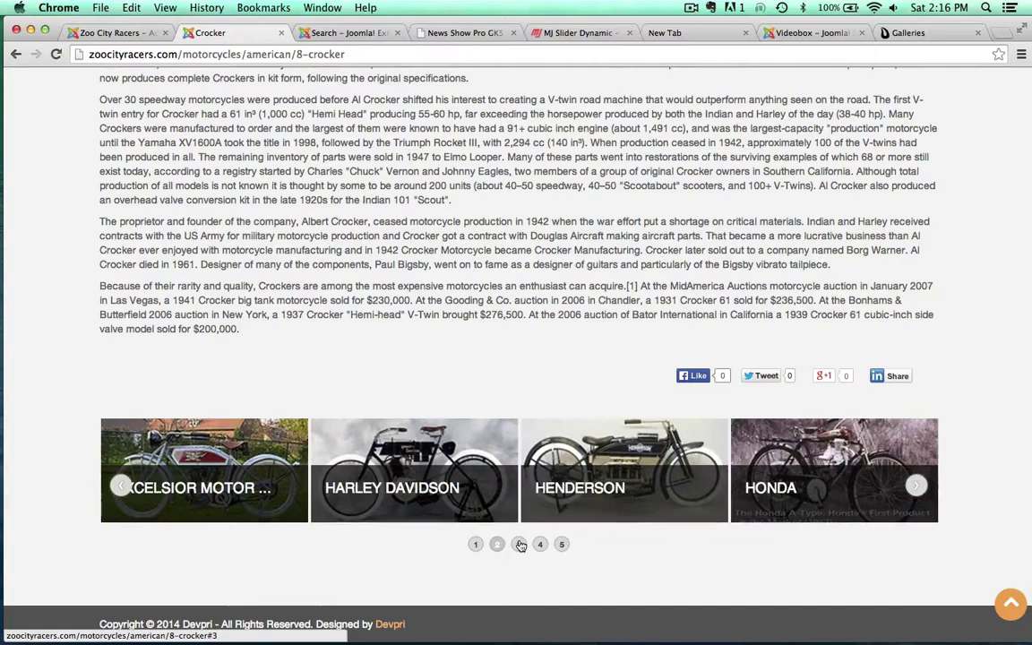
pyautogui.click(540, 545)
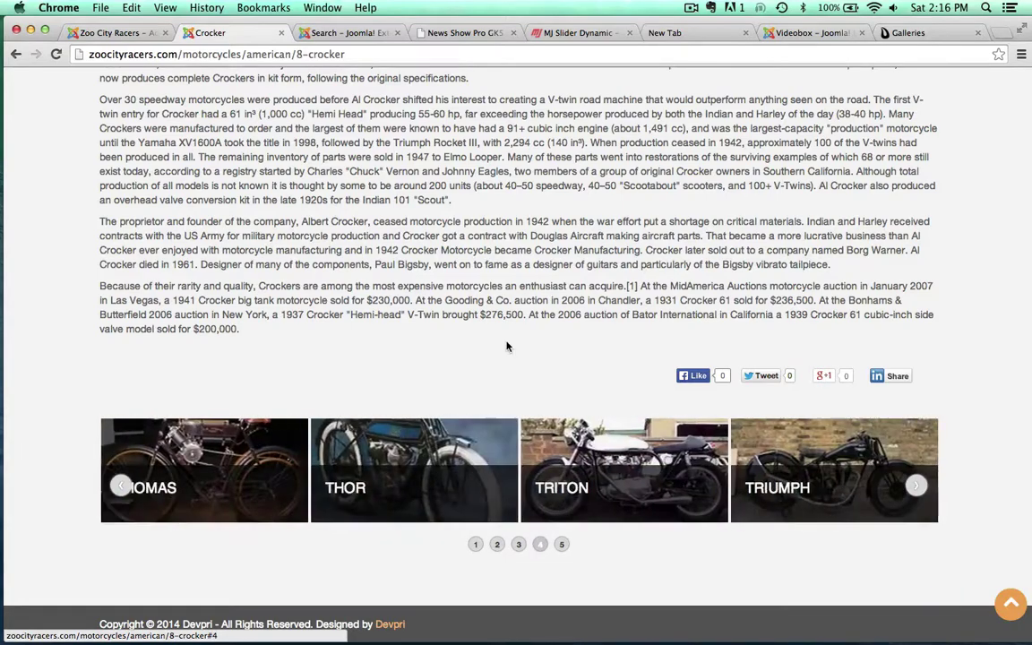
pyautogui.scroll(10, 541, 404)
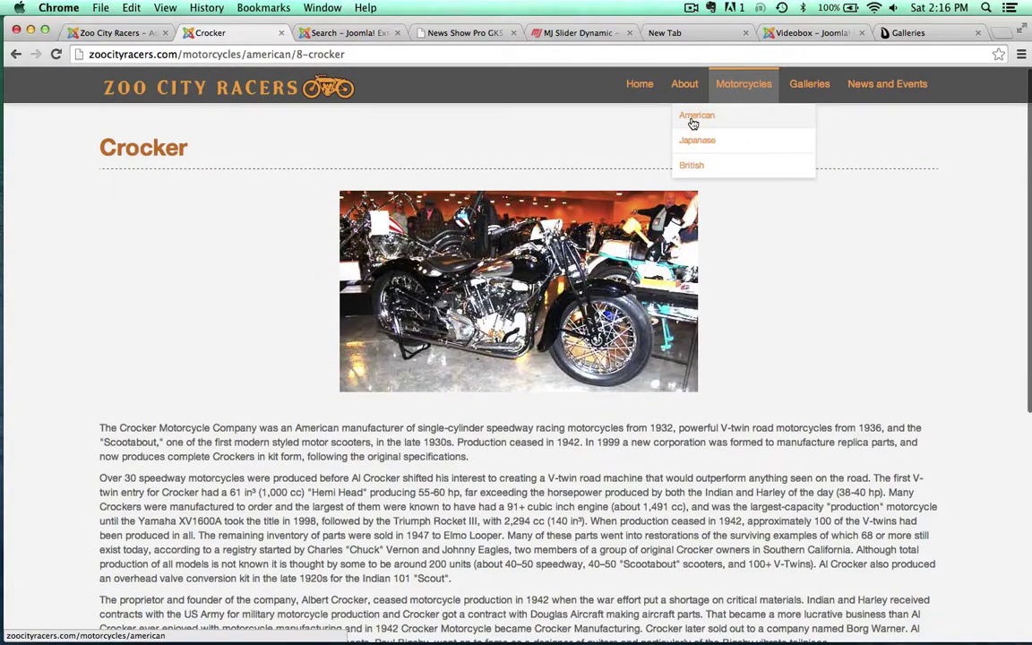
# Step: Check the slider's later pages on the American motorcycles listing, then go to the Home page
pyautogui.click(698, 116)
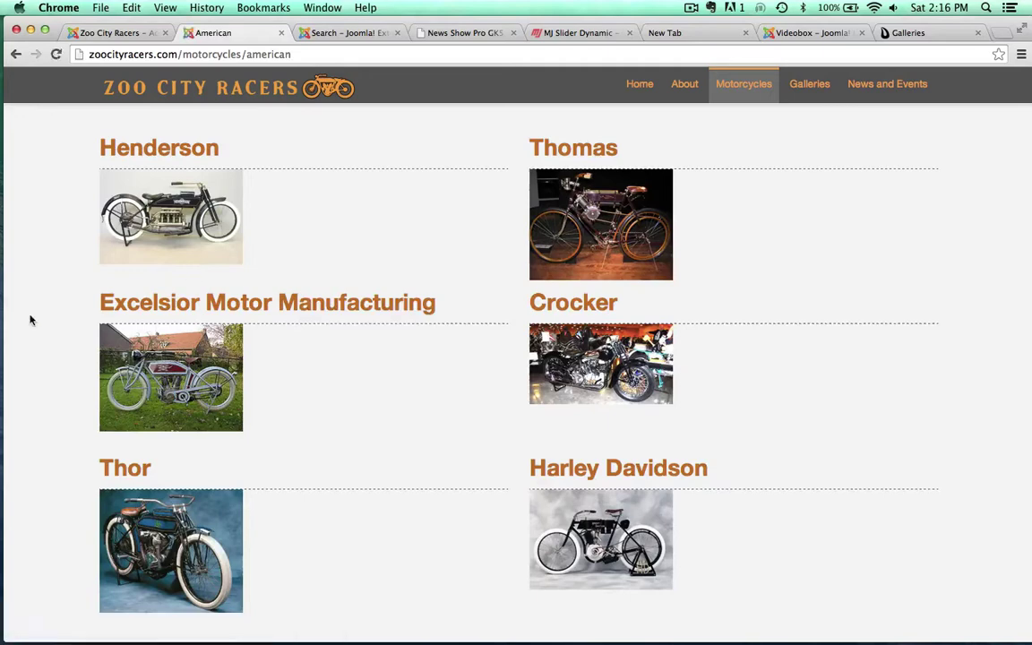
pyautogui.scroll(-5, 30, 318)
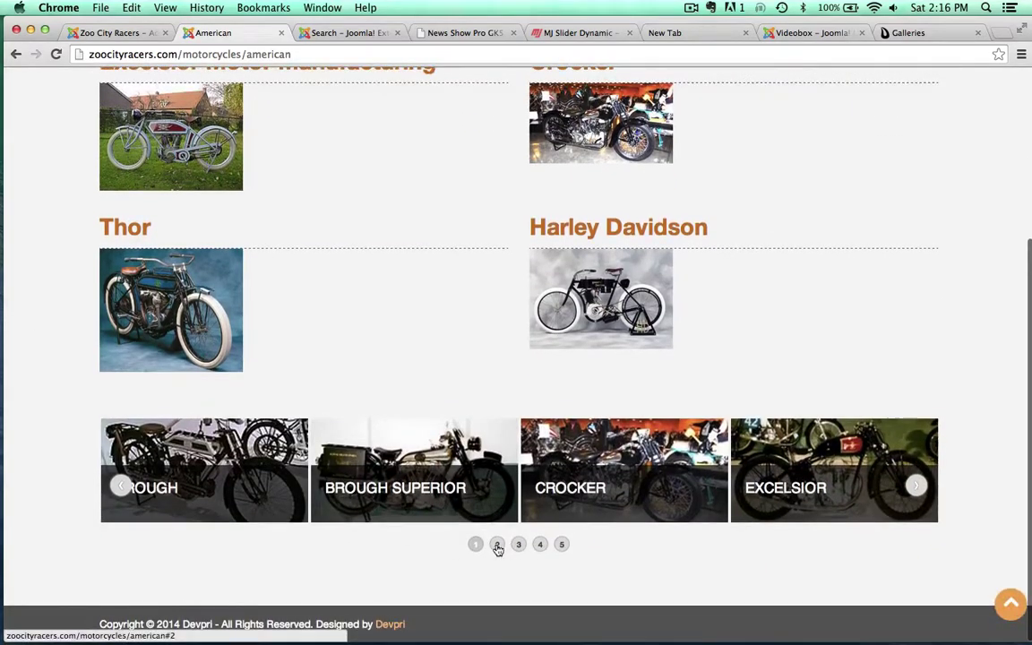
pyautogui.click(518, 545)
pyautogui.click(540, 545)
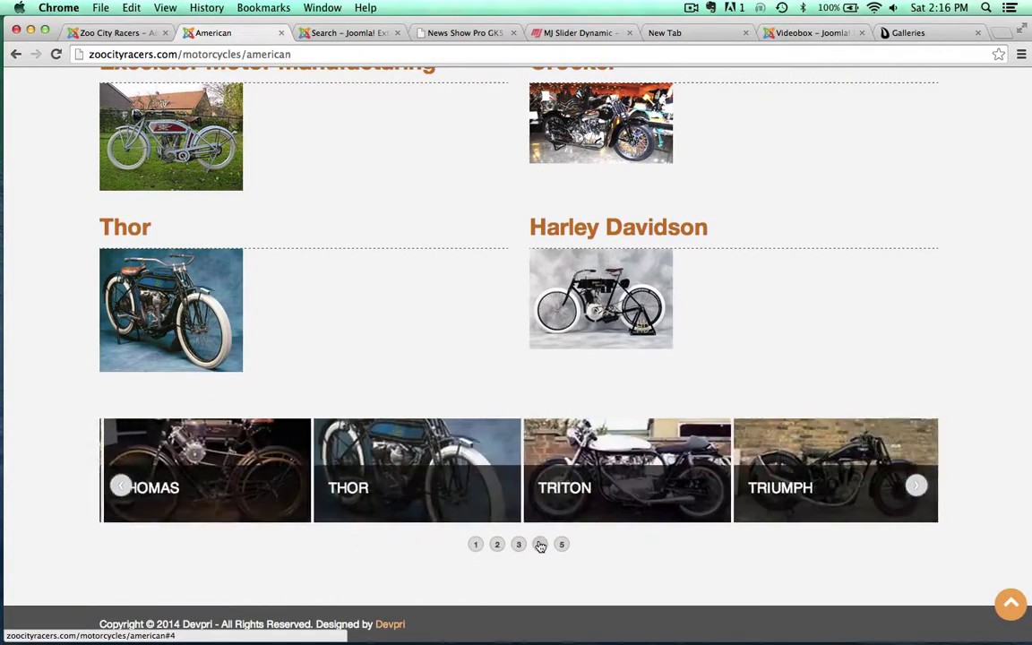
pyautogui.click(562, 545)
pyautogui.scroll(5, 412, 338)
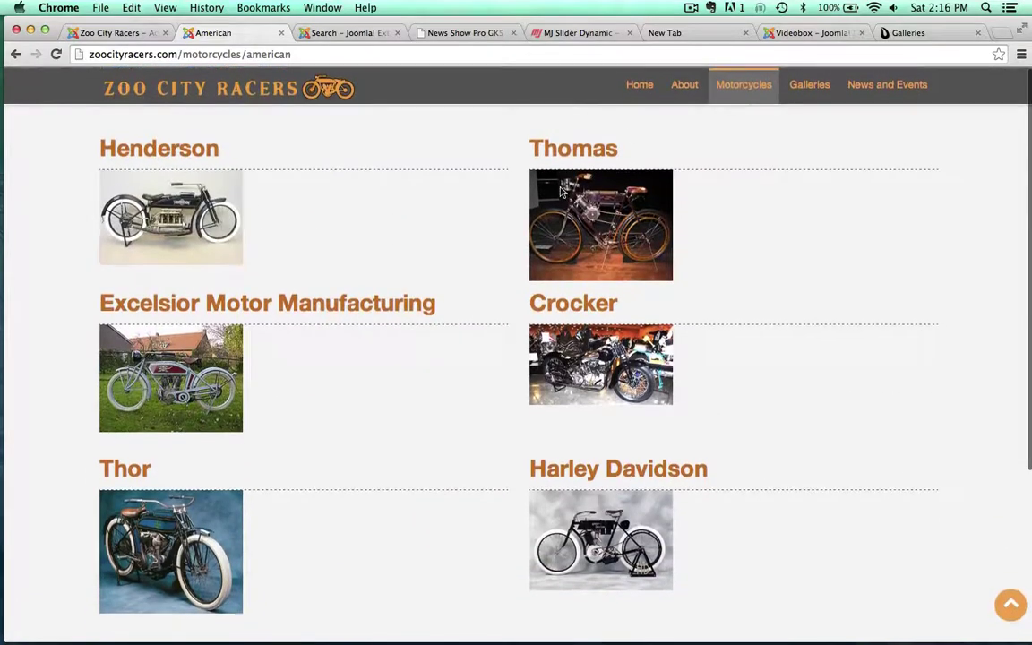
pyautogui.click(640, 83)
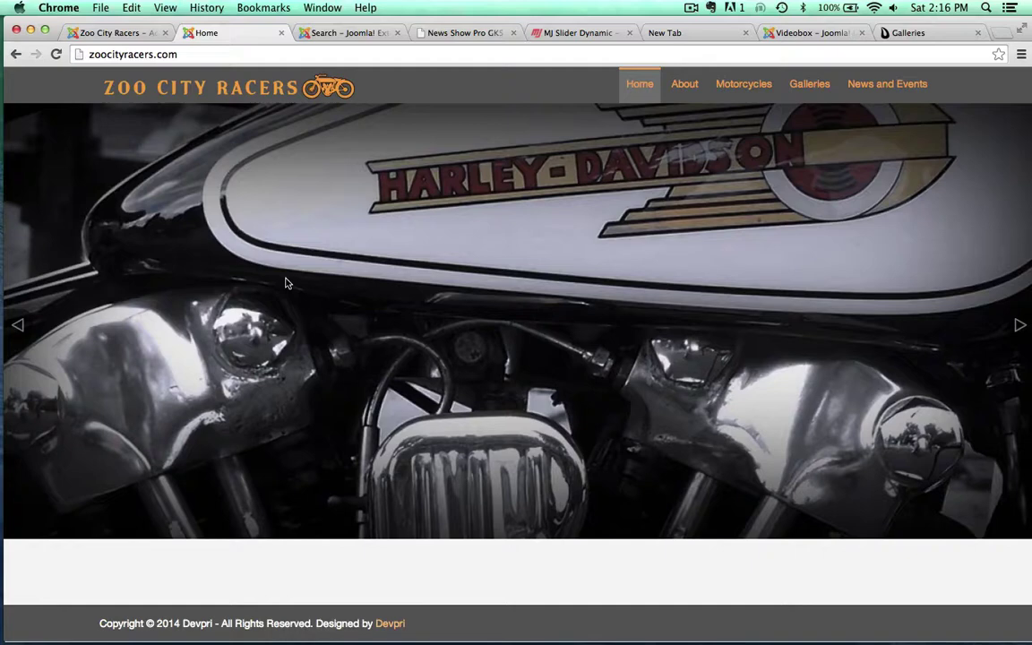
# Step: Bring the MicroJoom 'MJ Slider Dynamic' product page tab to the front
pyautogui.click(563, 33)
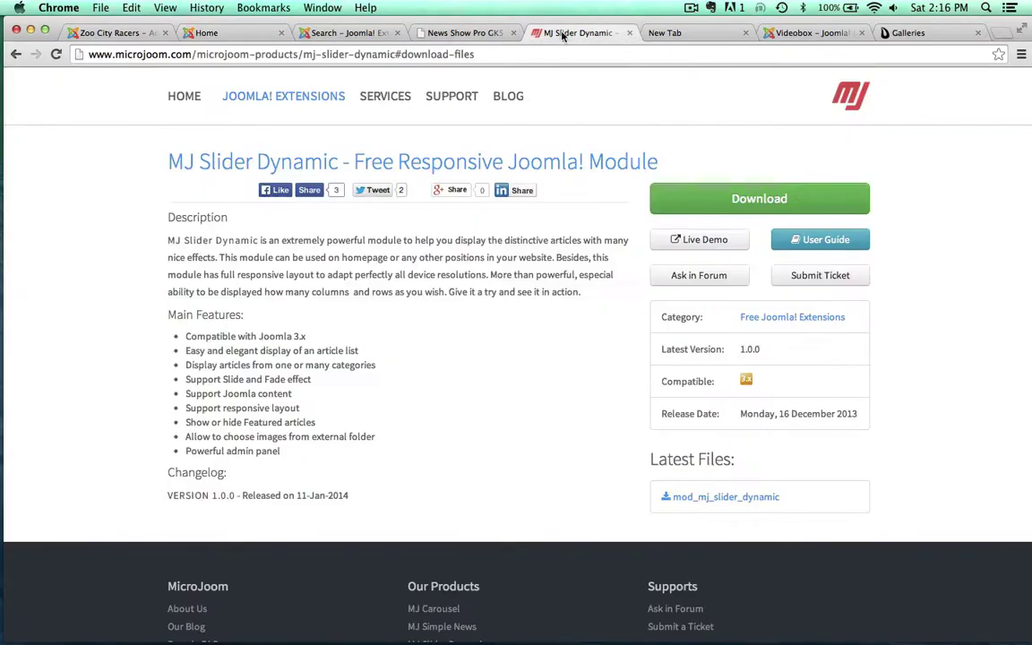